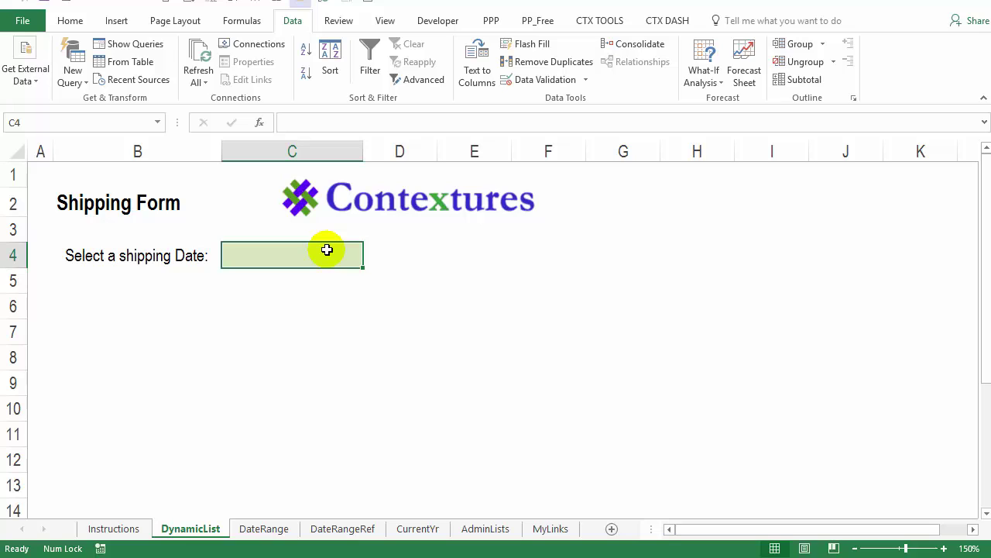
On the AdminLists sheet, make C2 hold =TODAY()-1 so it shows 7/11/2016
{"action": "left_click", "coordinate": [488, 530]}
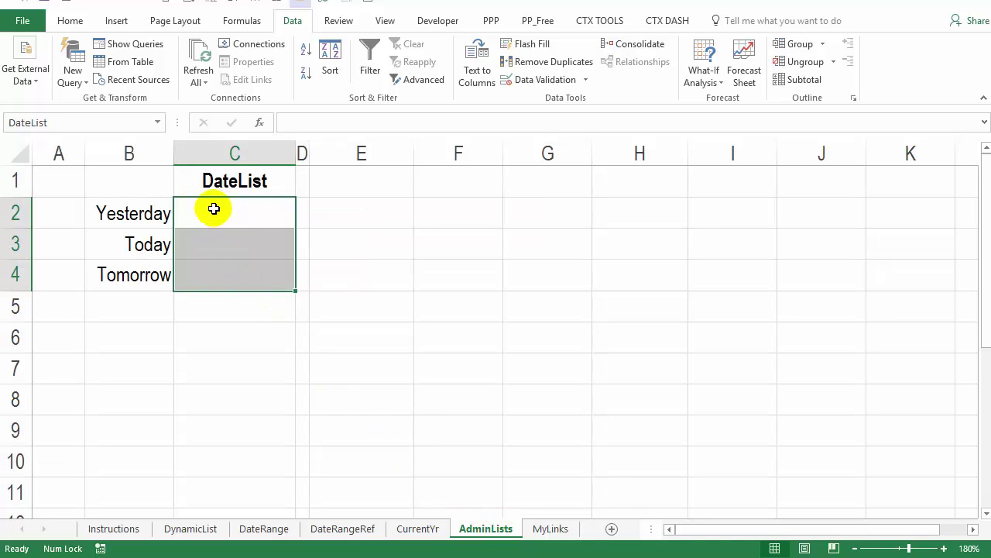
{"action": "left_click", "coordinate": [218, 209]}
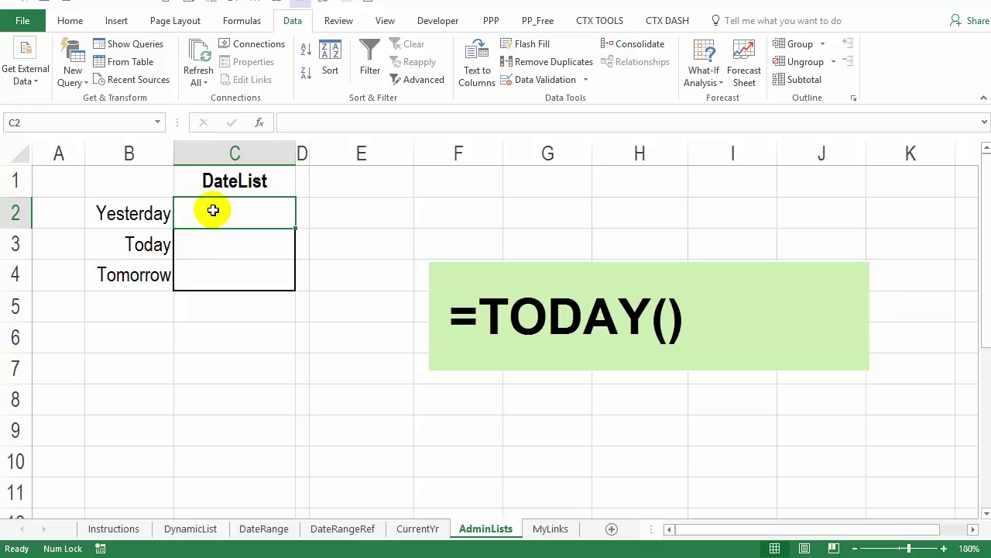
{"action": "type", "text": "="}
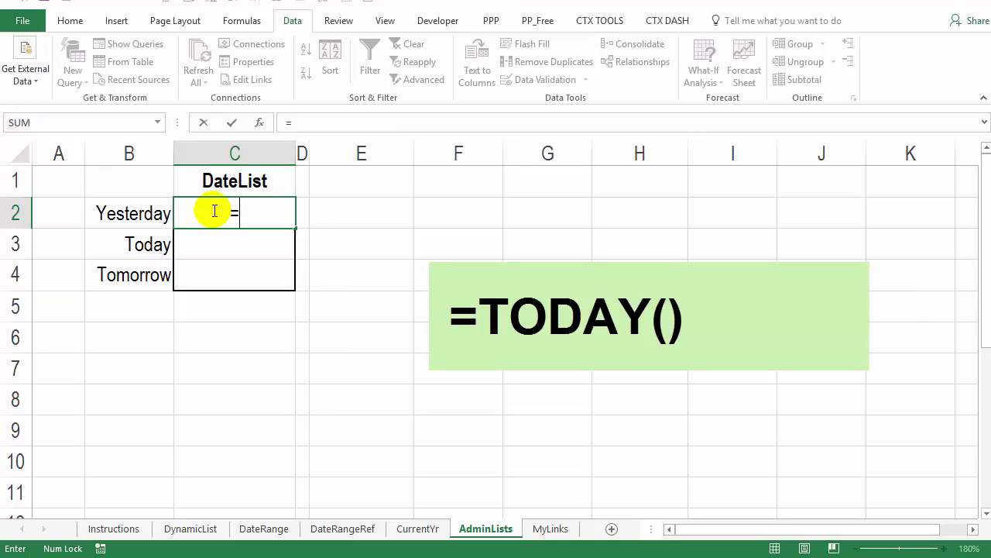
{"action": "type", "text": "today"}
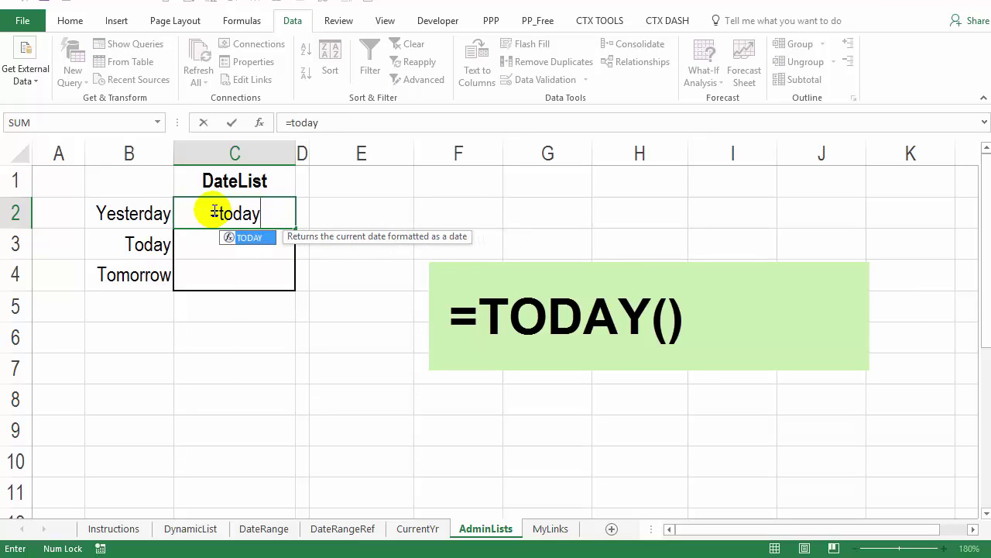
{"action": "type", "text": "()"}
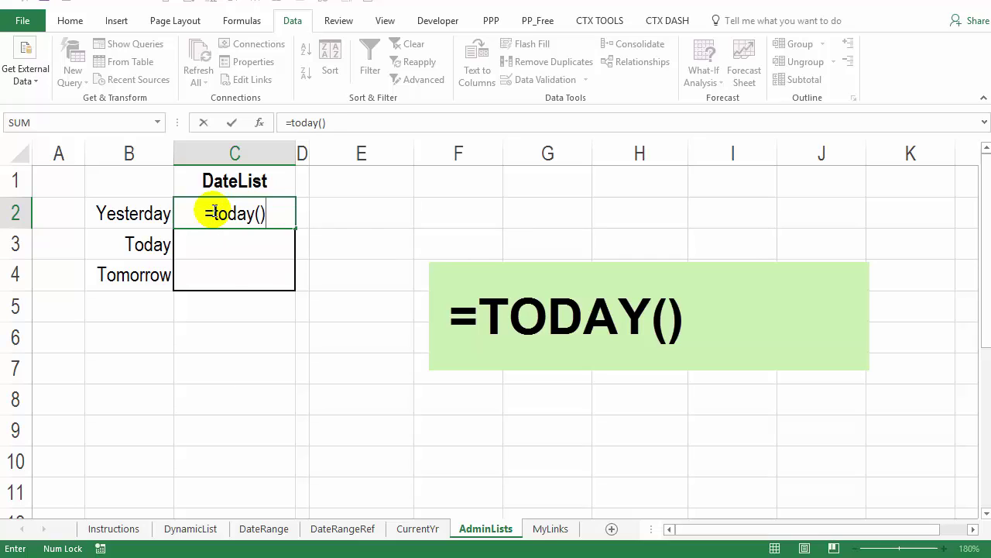
{"action": "key", "text": "Return"}
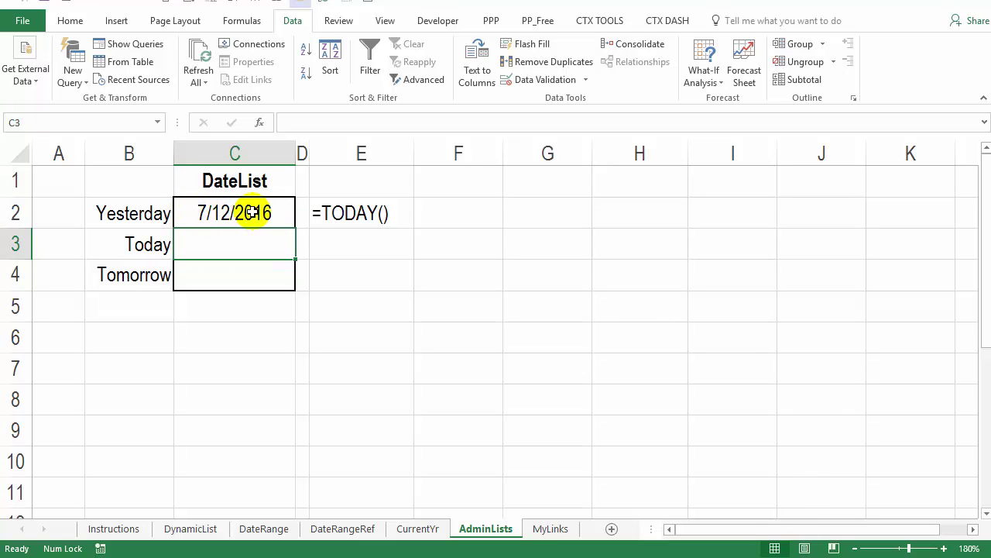
{"action": "left_click", "coordinate": [224, 209]}
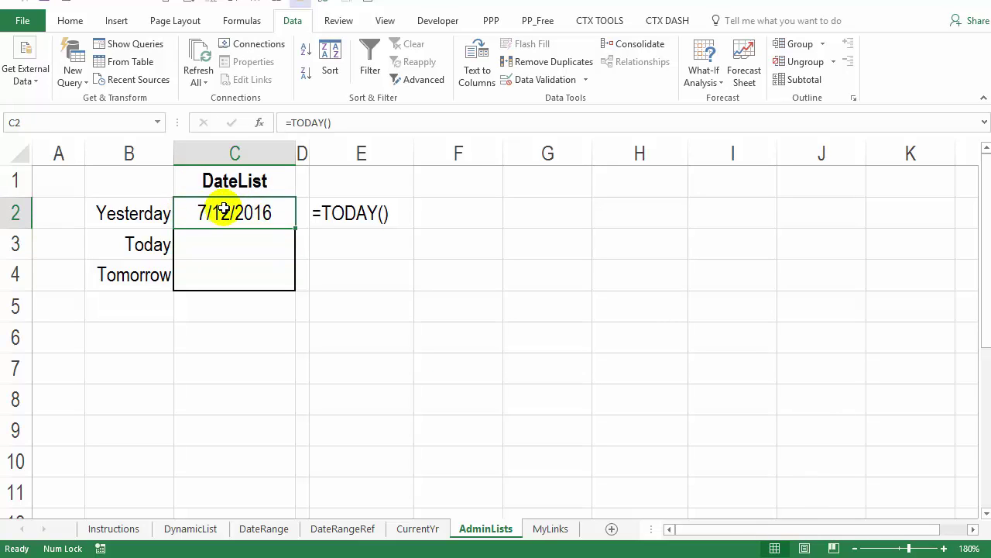
{"action": "left_click", "coordinate": [348, 122]}
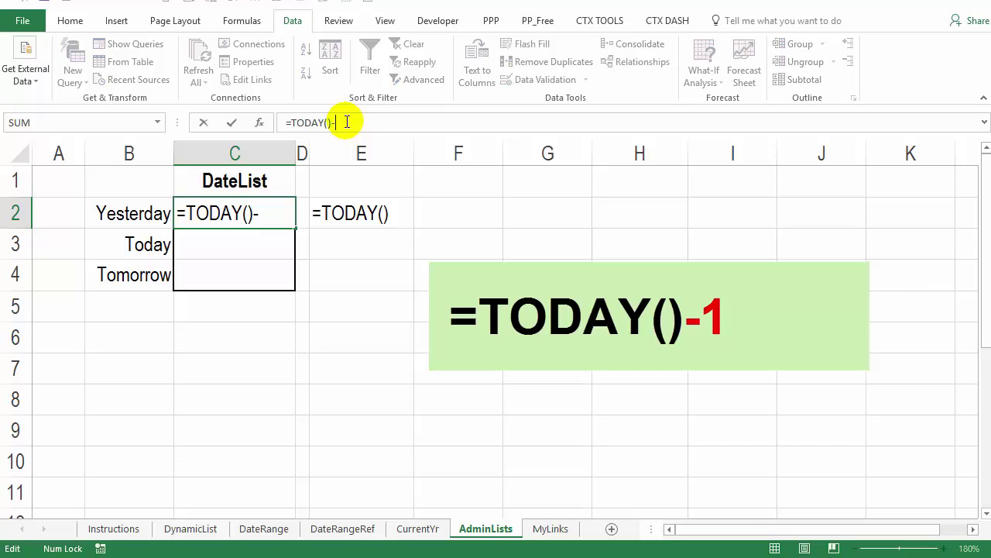
{"action": "key", "text": "Return"}
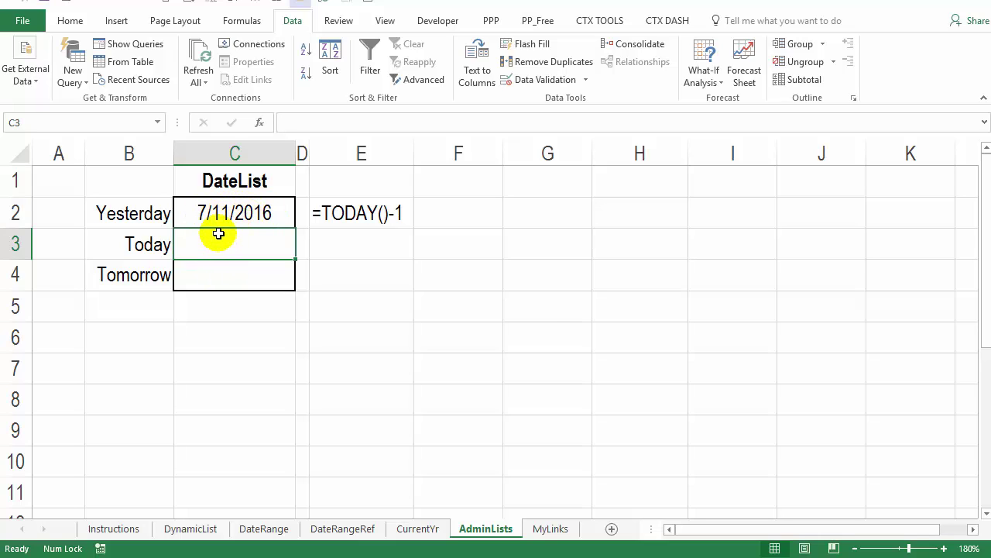
Enter =C2+1 in C3 and fill it down to C4, giving 7/12/2016 and 7/13/2016
{"action": "type", "text": "="}
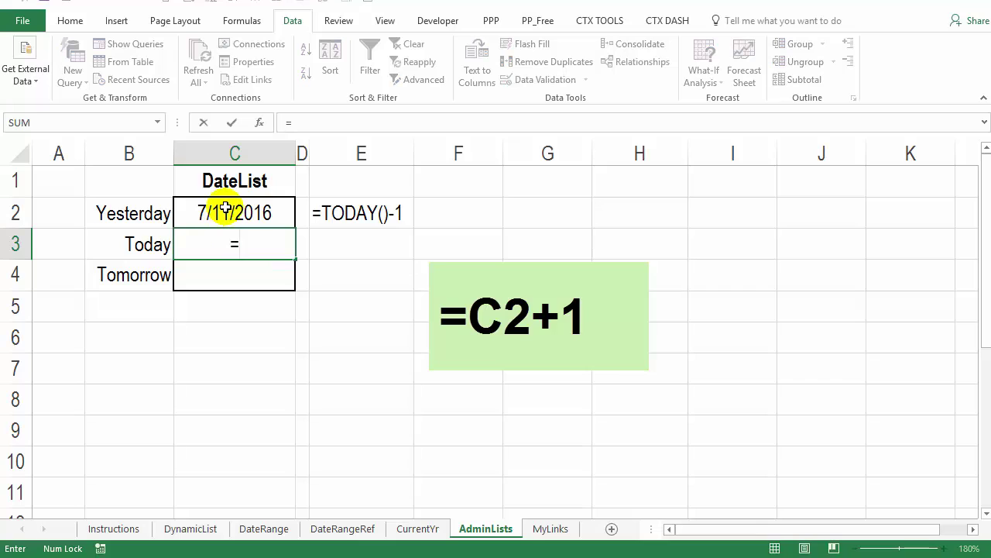
{"action": "left_click", "coordinate": [221, 209]}
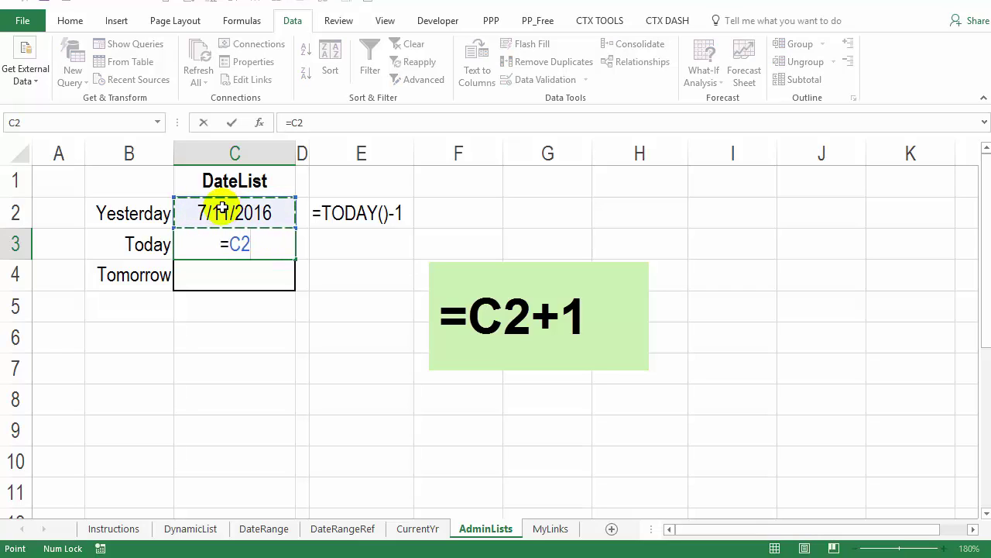
{"action": "type", "text": "+1"}
{"action": "key", "text": "Return"}
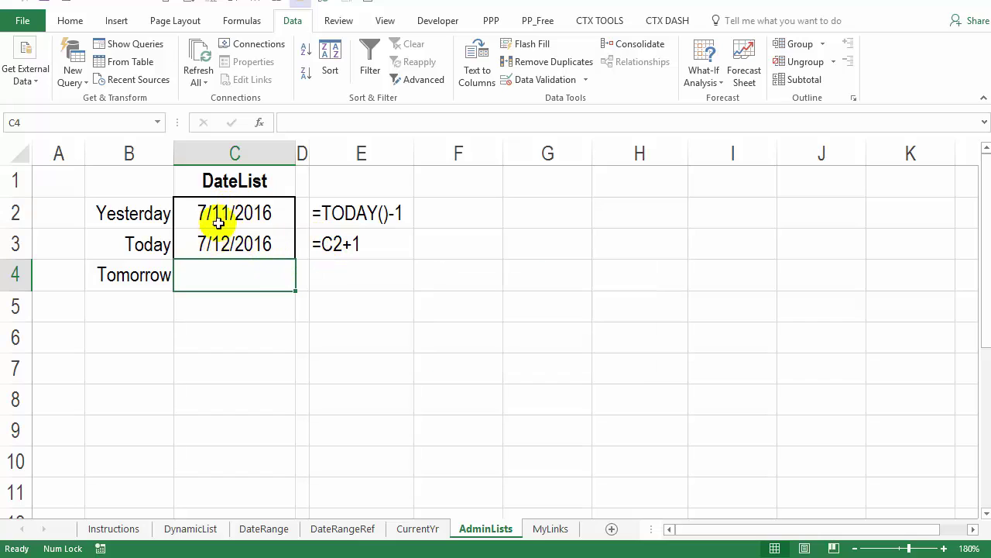
{"action": "left_click", "coordinate": [256, 243]}
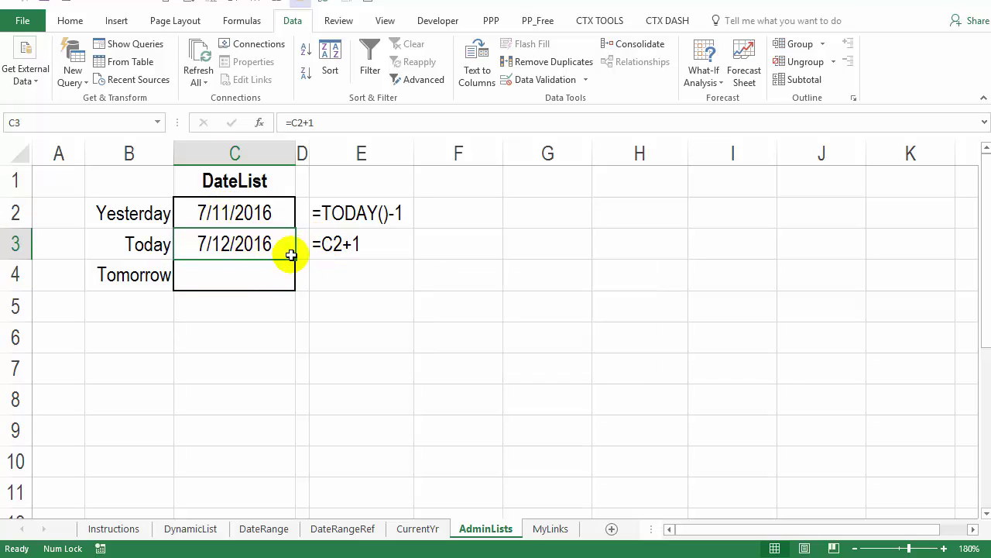
{"action": "left_click_drag", "start_coordinate": [295, 260], "coordinate": [310, 285]}
{"action": "left_click", "coordinate": [232, 277]}
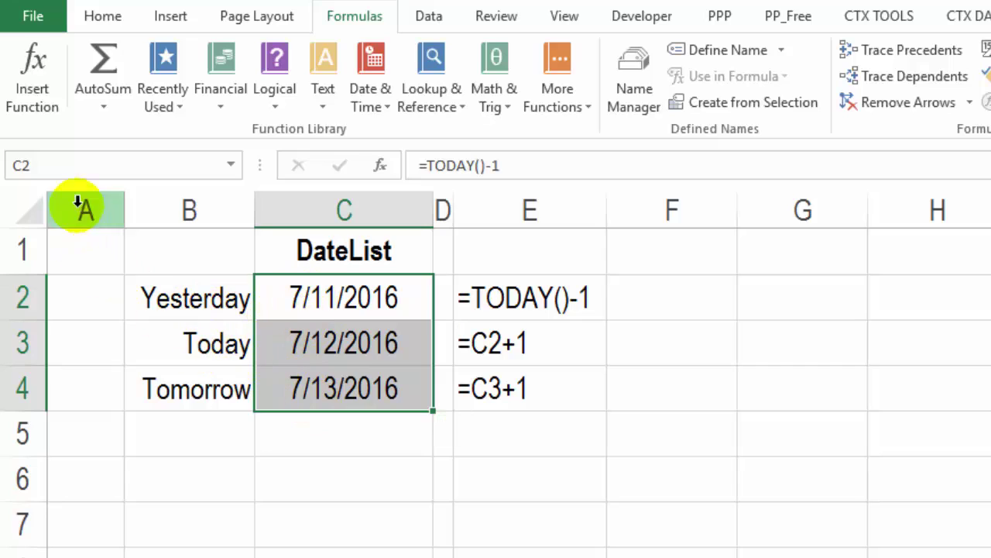
Name the selected range C2:C4 'DateList' using the Name Box
{"action": "left_click", "coordinate": [50, 163]}
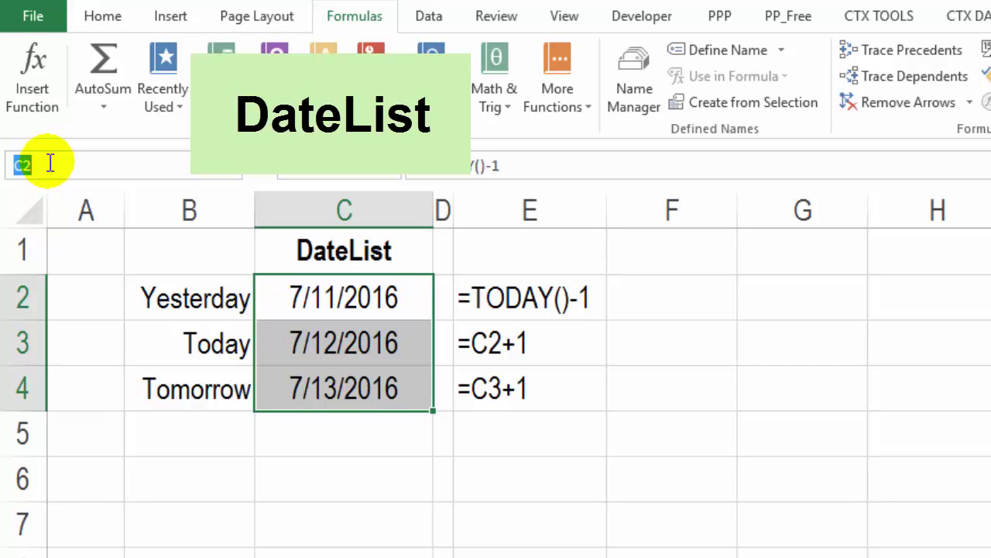
{"action": "type", "text": "DateList"}
{"action": "key", "text": "Return"}
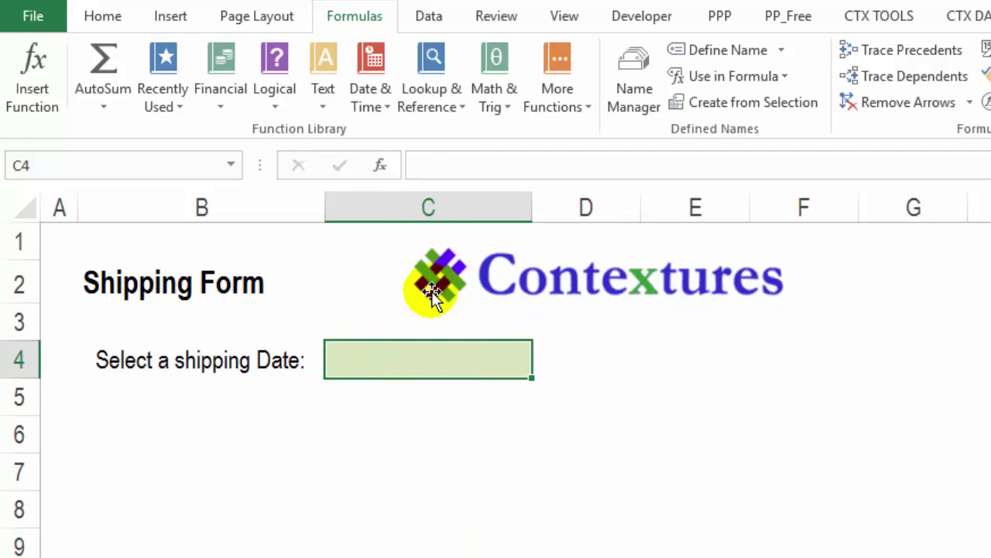
Give the shipping date cell List validation with source =DateList and an in-cell dropdown
{"action": "left_click", "coordinate": [429, 20]}
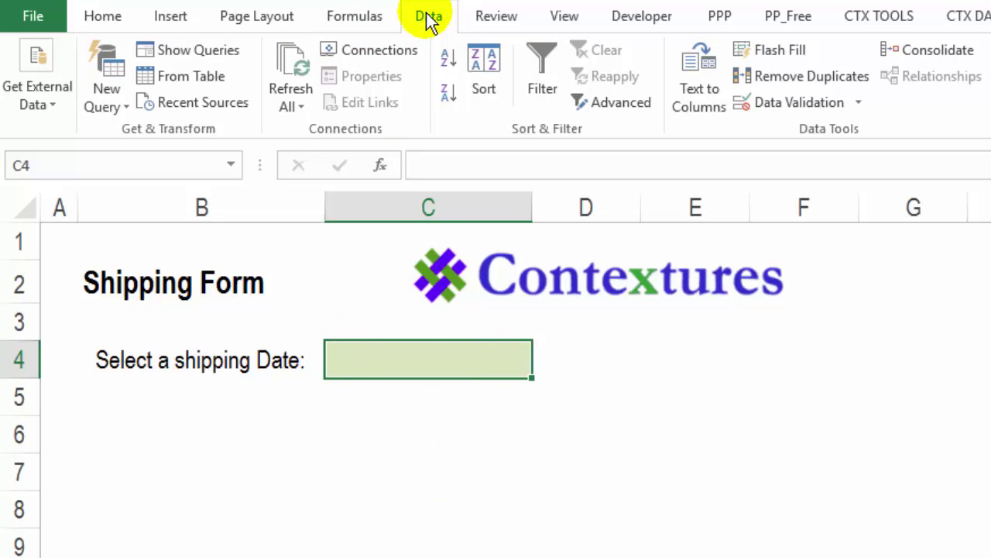
{"action": "left_click", "coordinate": [792, 97]}
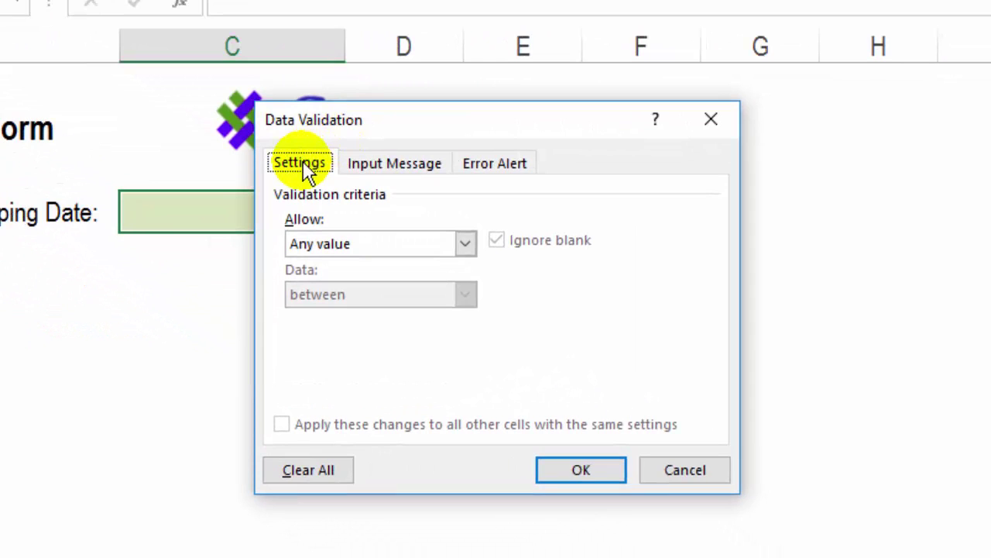
{"action": "left_click", "coordinate": [466, 243]}
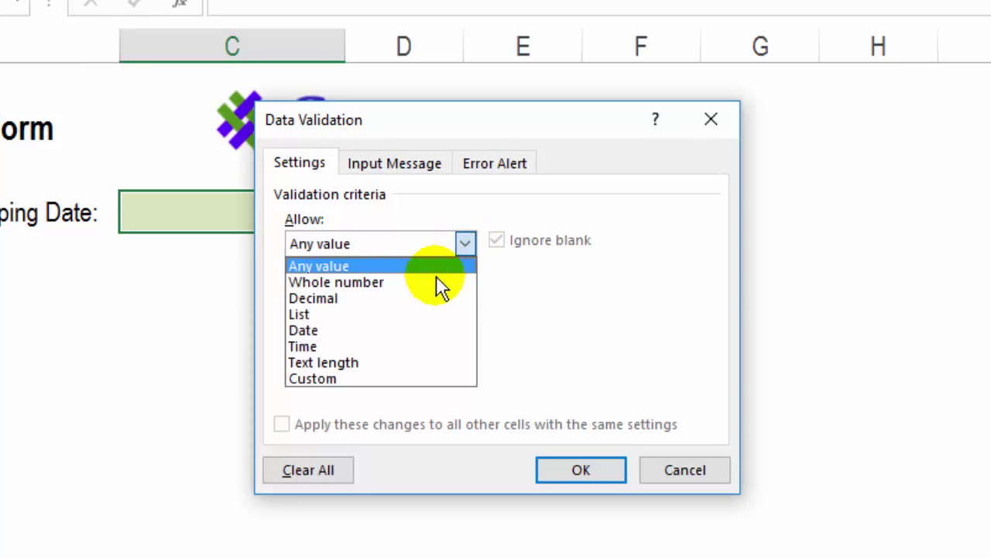
{"action": "left_click", "coordinate": [415, 314]}
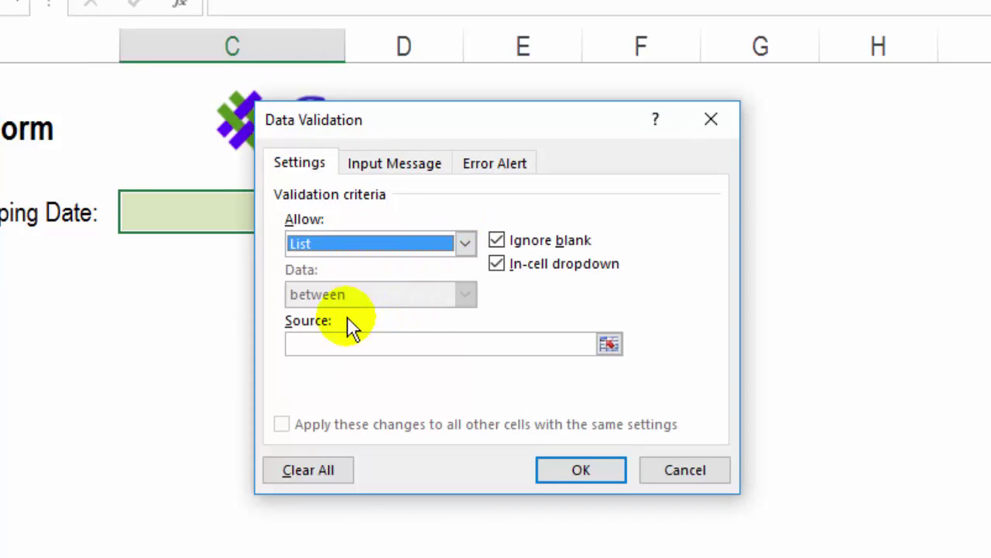
{"action": "left_click", "coordinate": [330, 345]}
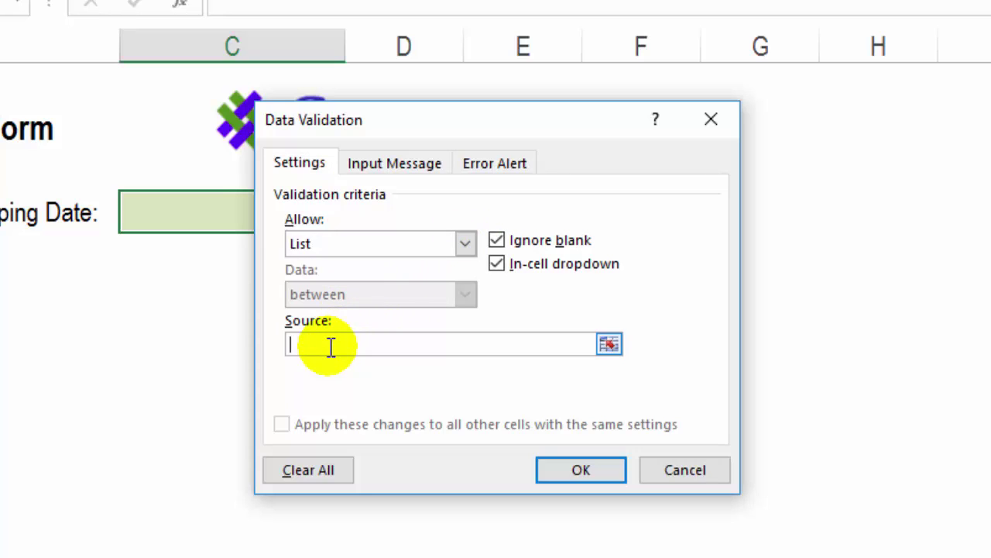
{"action": "key", "text": "F3"}
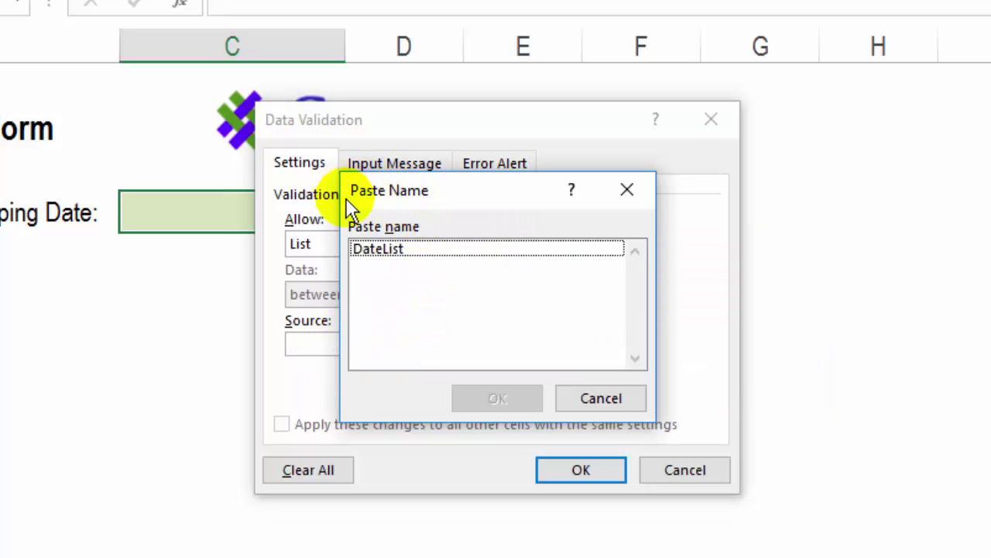
{"action": "double_click", "coordinate": [379, 250]}
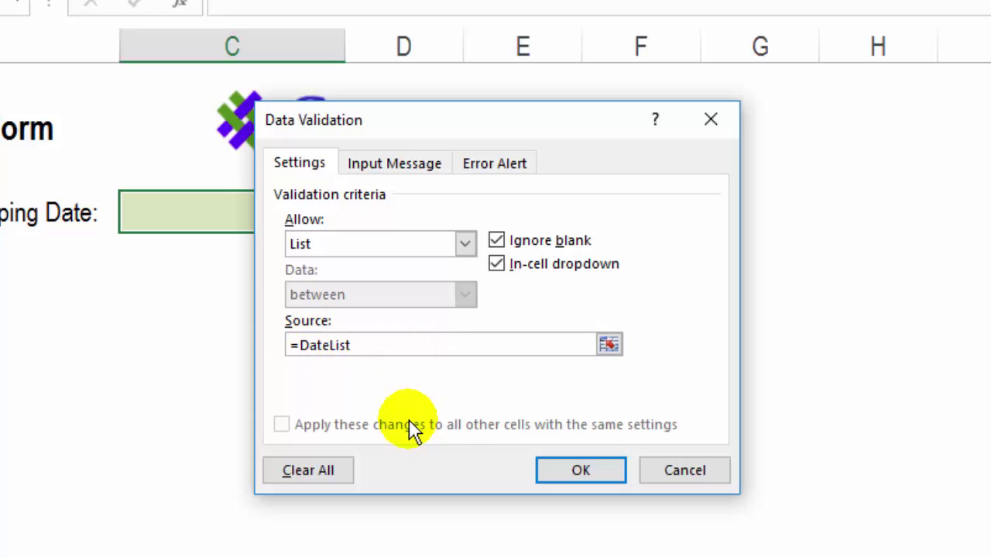
{"action": "left_click", "coordinate": [581, 470]}
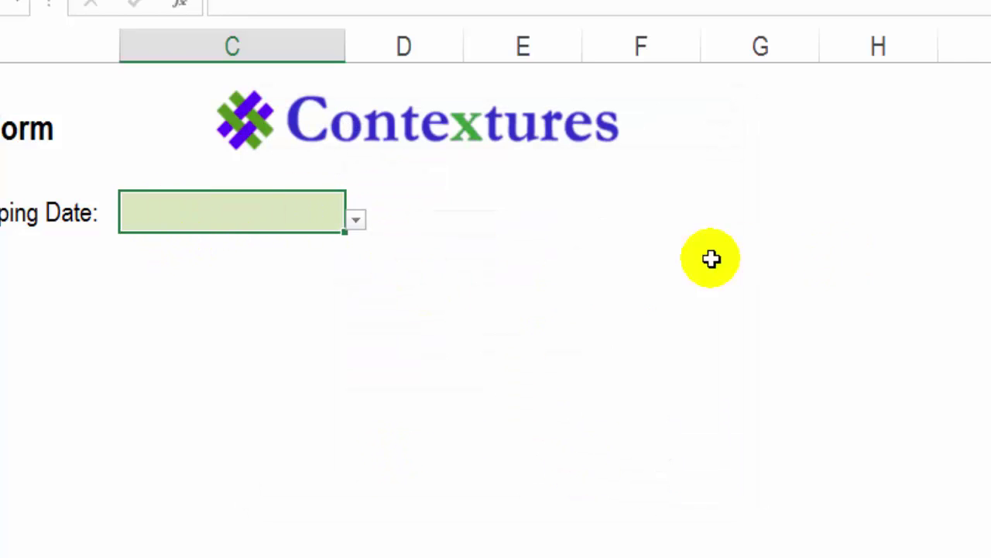
Pick 7/12/2016 from the shipping date cell's drop-down list
{"action": "left_click", "coordinate": [355, 220]}
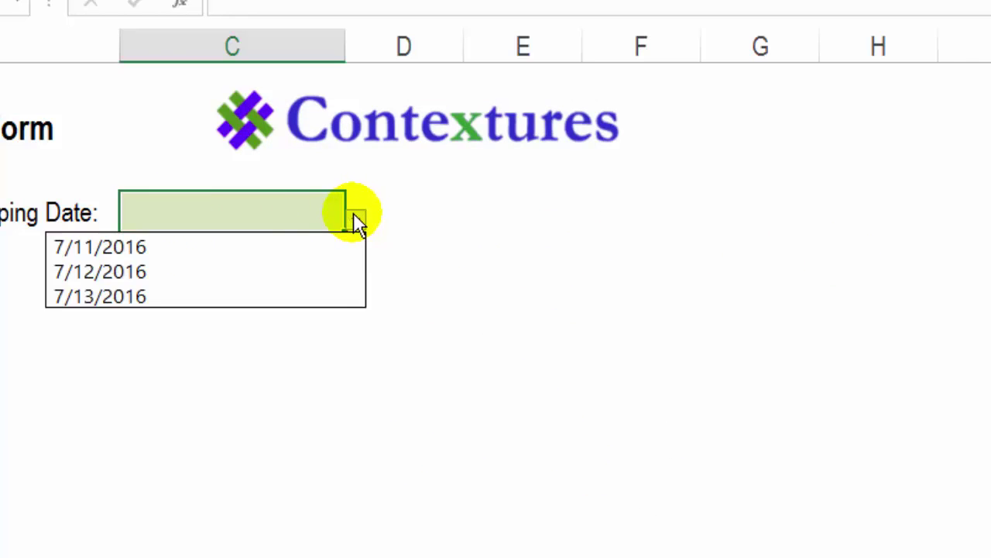
{"action": "left_click", "coordinate": [202, 272]}
{"action": "left_click", "coordinate": [192, 245]}
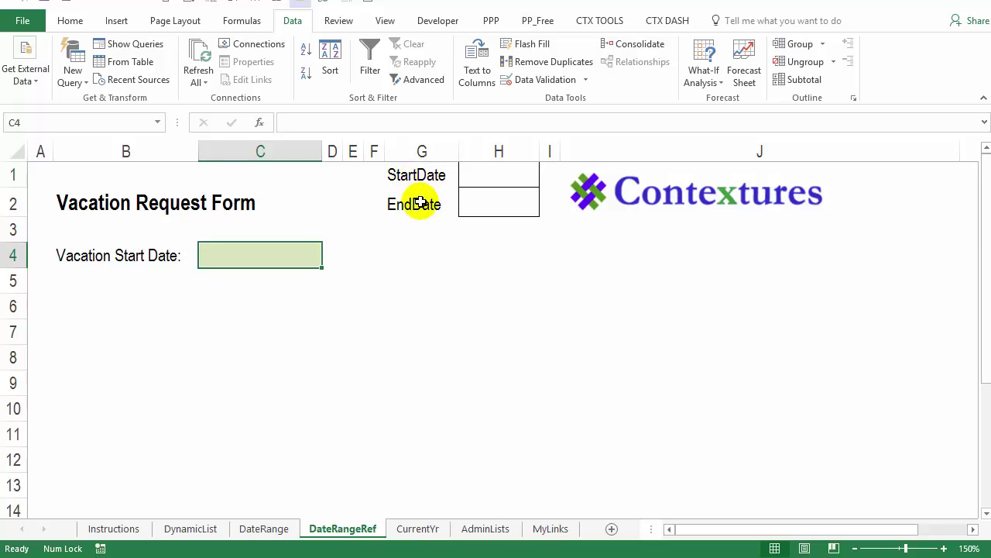
Enter 1/1/2017 in H1 and 12/31/2017 in H2, then select G1:H2
{"action": "left_click", "coordinate": [486, 172]}
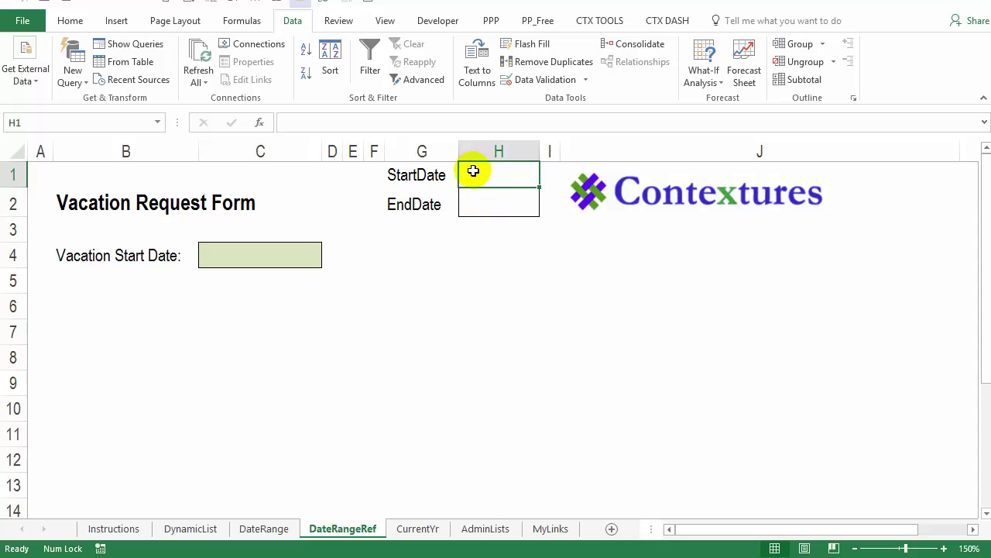
{"action": "type", "text": "1/1/20"}
{"action": "type", "text": "17"}
{"action": "key", "text": "Return"}
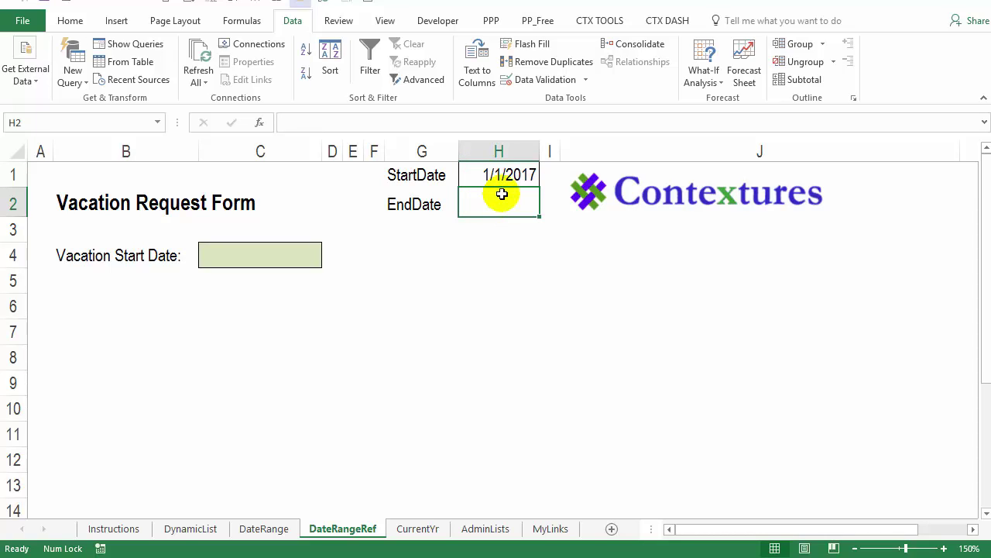
{"action": "type", "text": "12"}
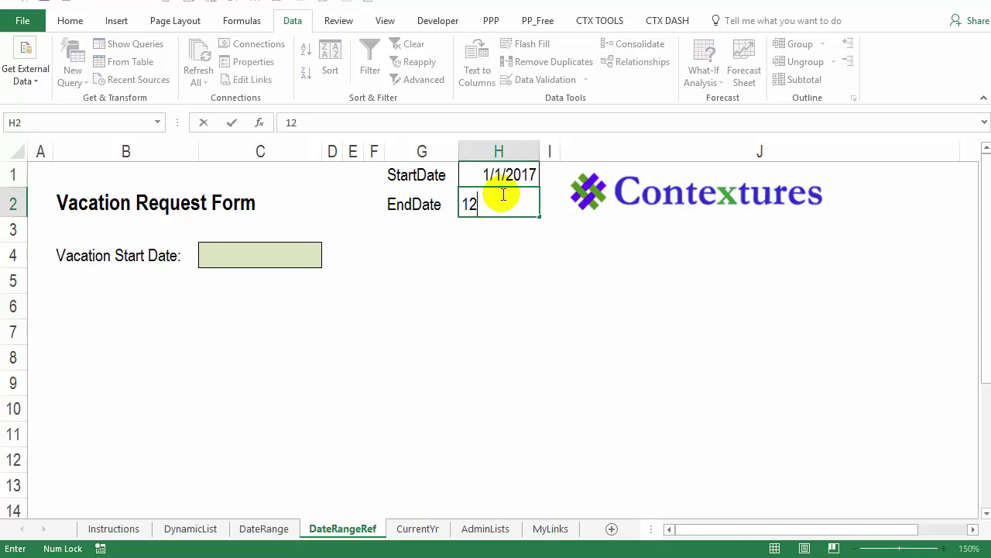
{"action": "type", "text": "/31/2017"}
{"action": "key", "text": "Return"}
{"action": "left_click", "coordinate": [502, 194]}
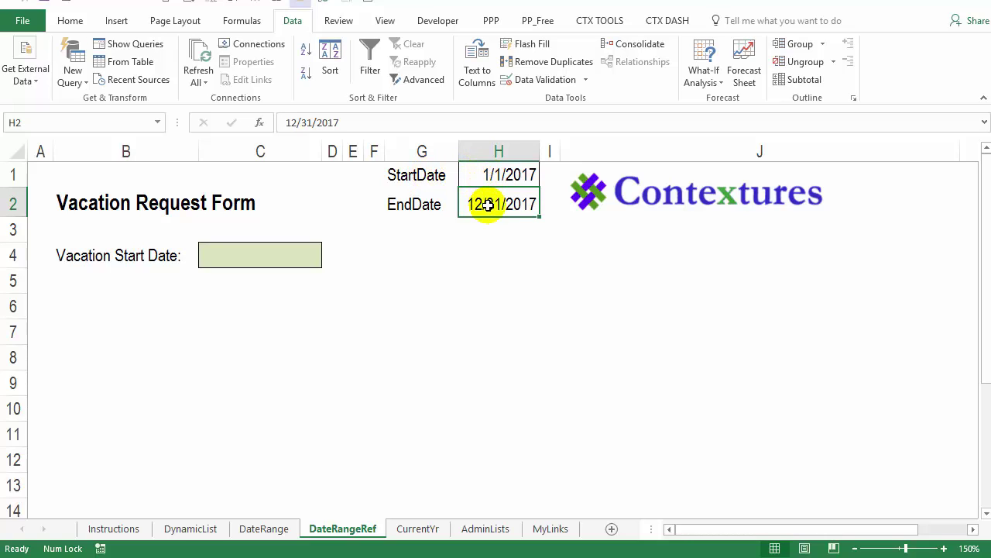
{"action": "left_click_drag", "start_coordinate": [400, 174], "coordinate": [493, 202]}
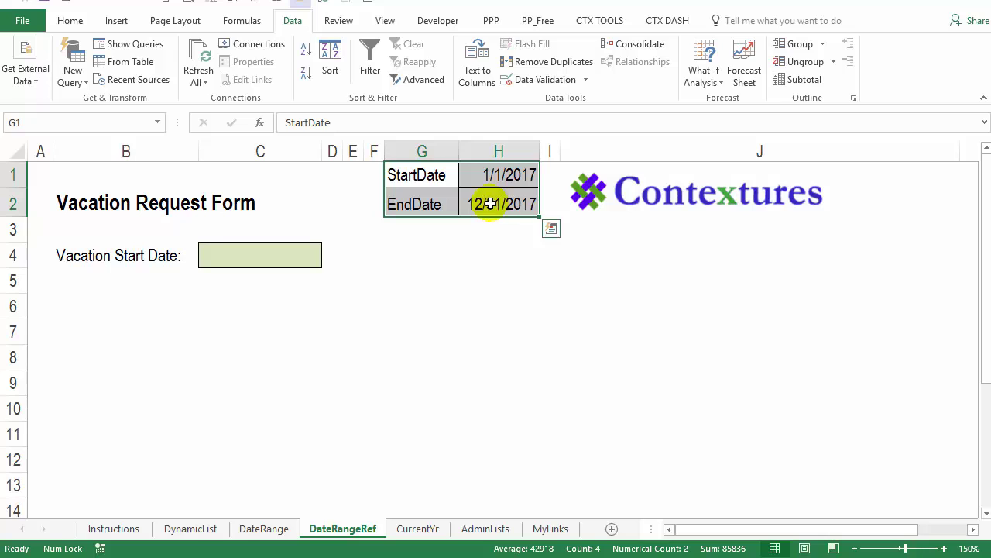
Create the names StartDate and EndDate for H1 and H2 from the left-column labels only
{"action": "left_click", "coordinate": [243, 23]}
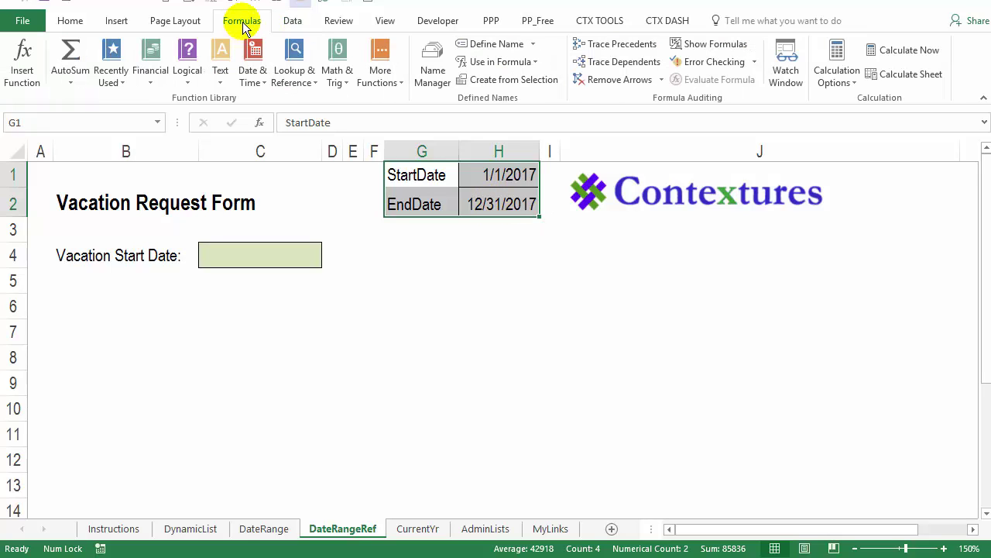
{"action": "left_click", "coordinate": [509, 82]}
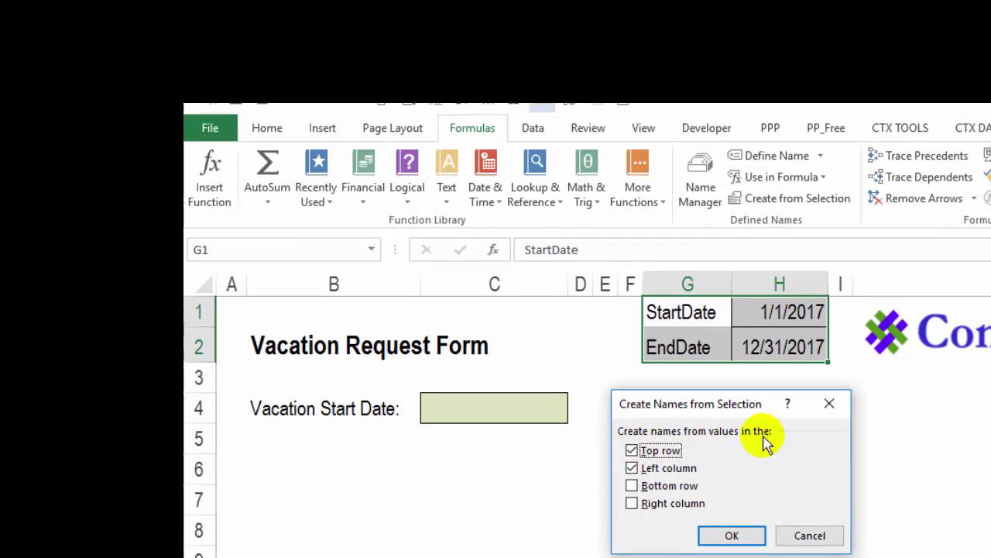
{"action": "left_click", "coordinate": [635, 451]}
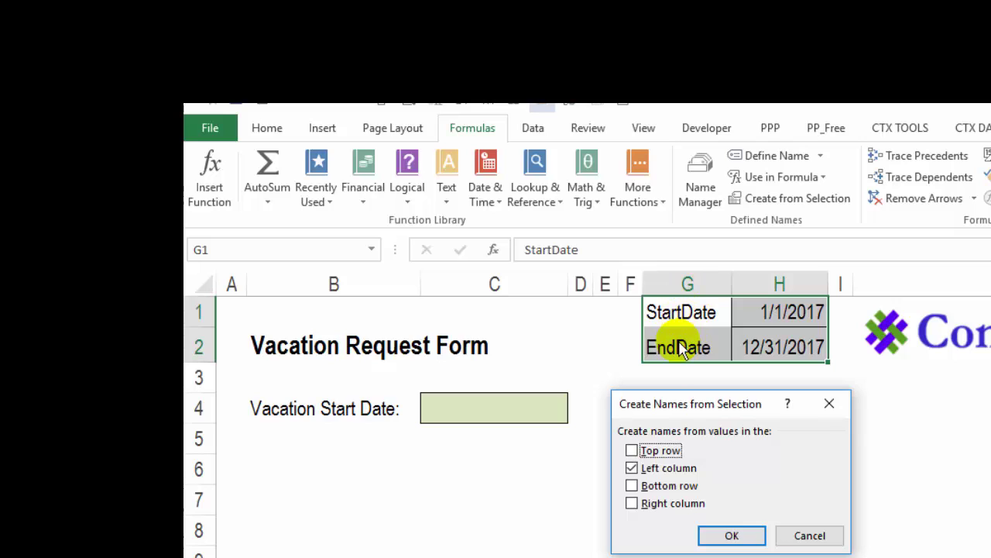
{"action": "left_click", "coordinate": [731, 533]}
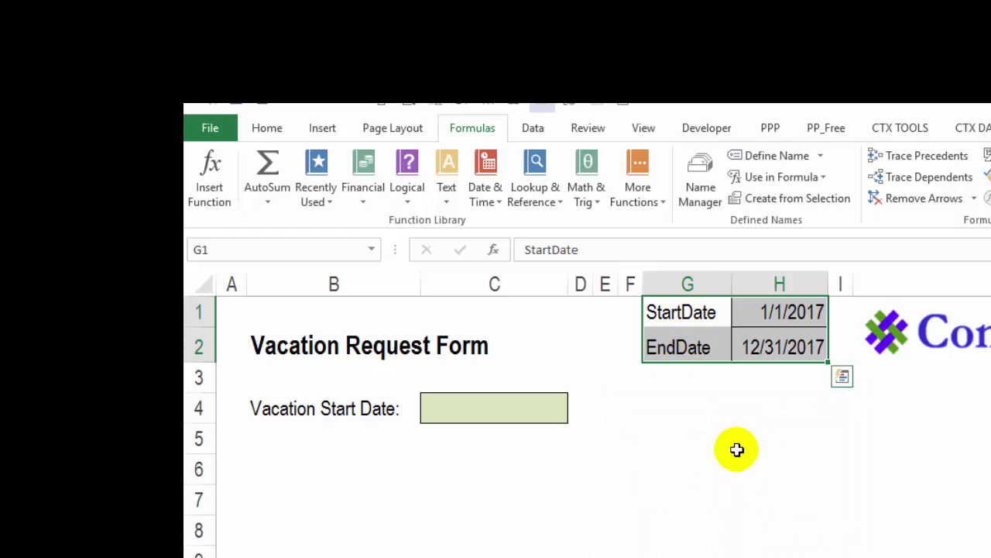
{"action": "left_click", "coordinate": [767, 315]}
{"action": "left_click", "coordinate": [766, 315]}
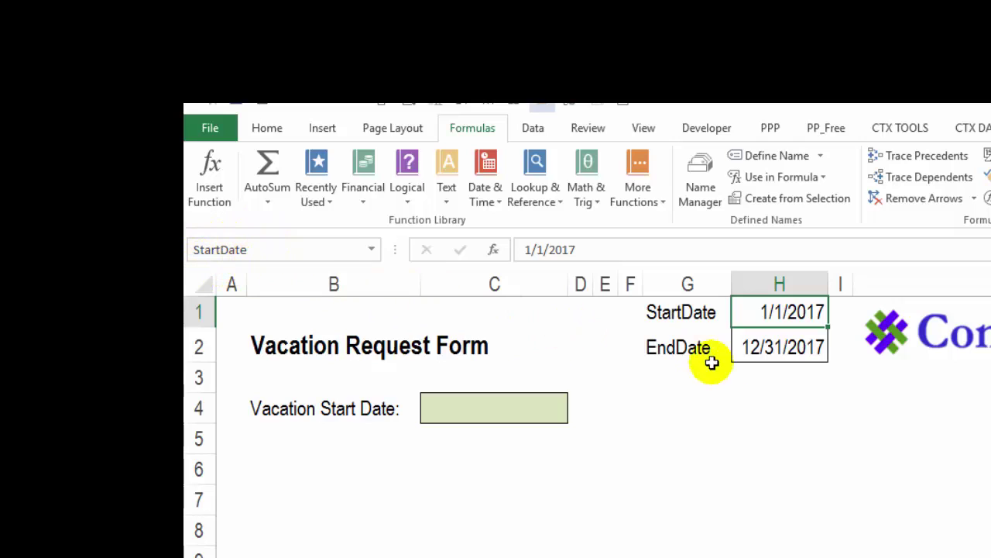
{"action": "left_click", "coordinate": [753, 346]}
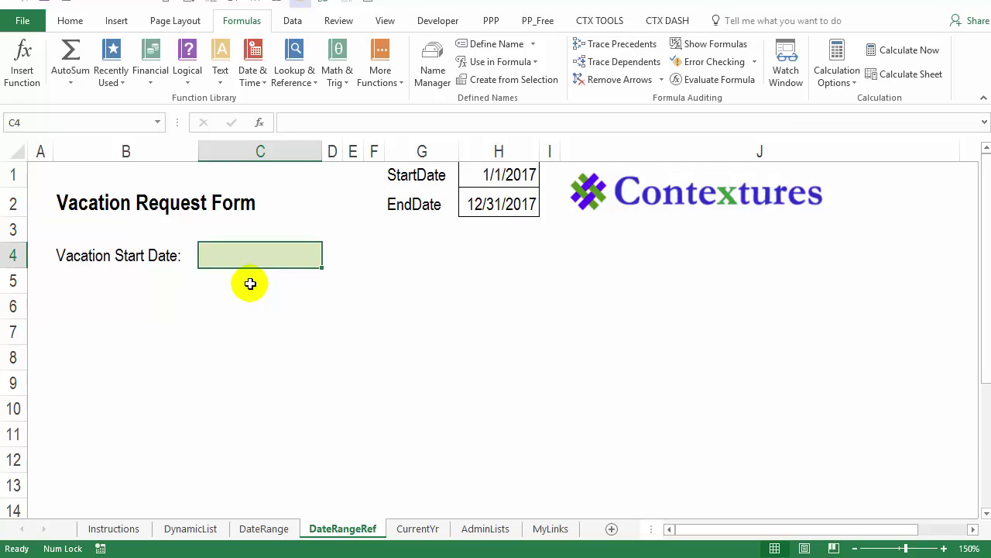
Open Data Validation for the Vacation Start Date cell and allow Date values between limits
{"action": "left_click", "coordinate": [290, 22]}
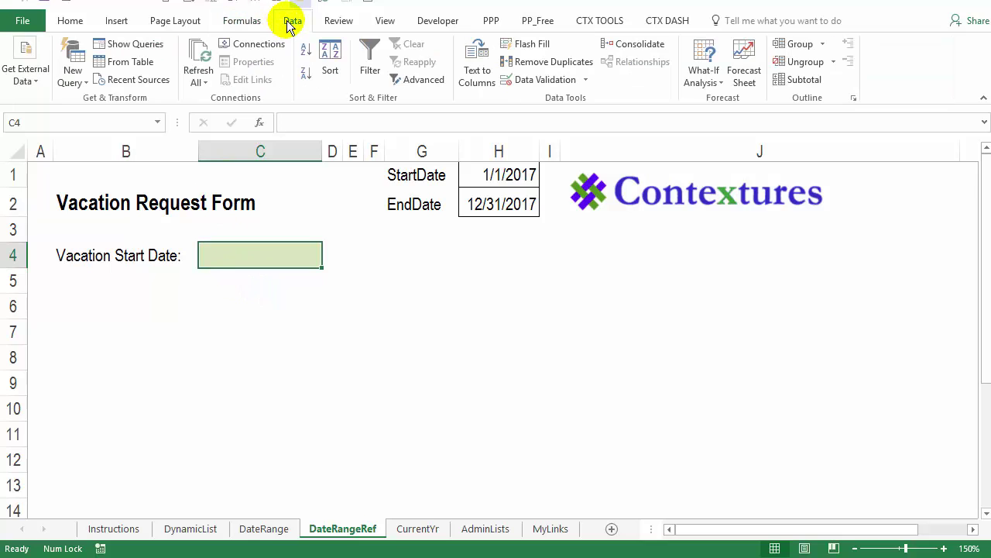
{"action": "left_click", "coordinate": [540, 81]}
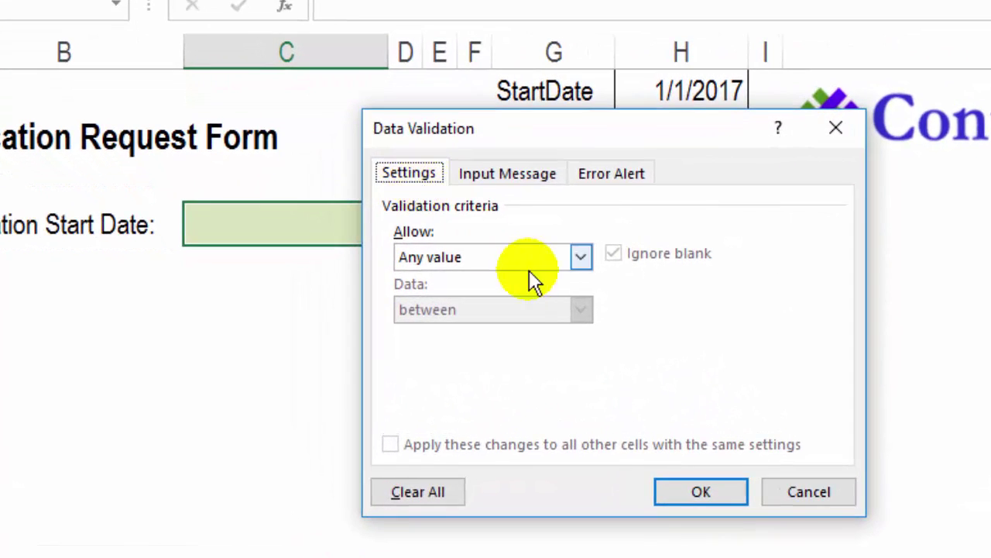
{"action": "left_click", "coordinate": [582, 256]}
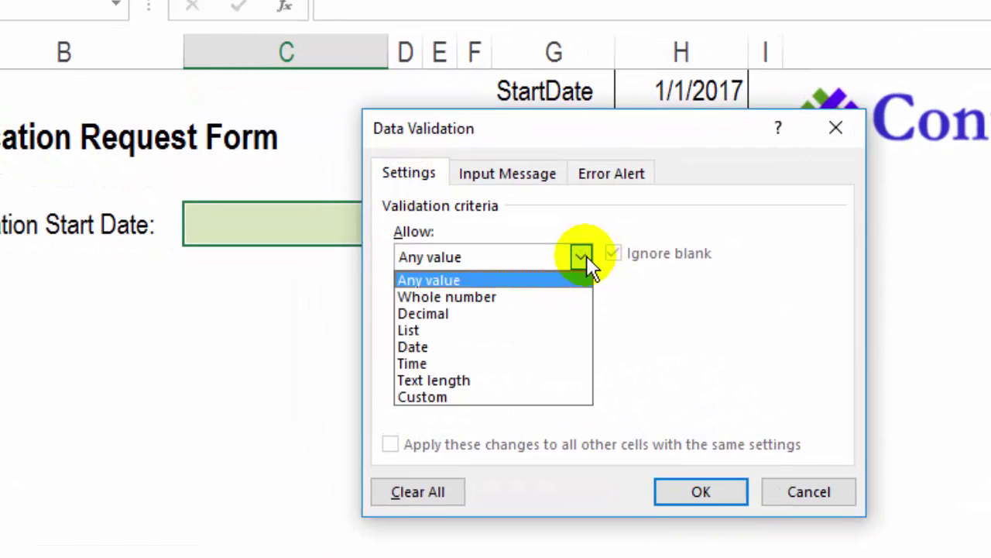
{"action": "left_click", "coordinate": [483, 346]}
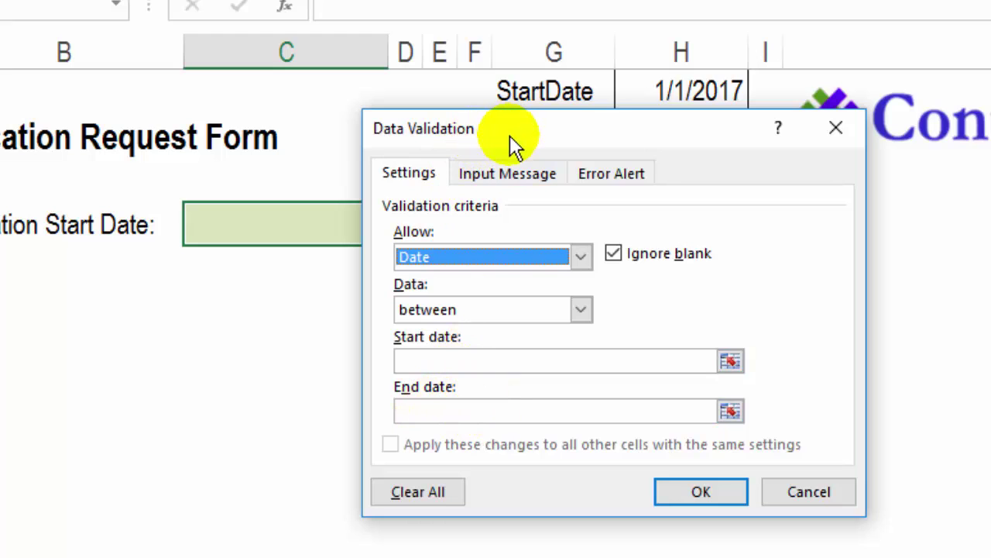
{"action": "left_click_drag", "start_coordinate": [510, 135], "coordinate": [496, 195]}
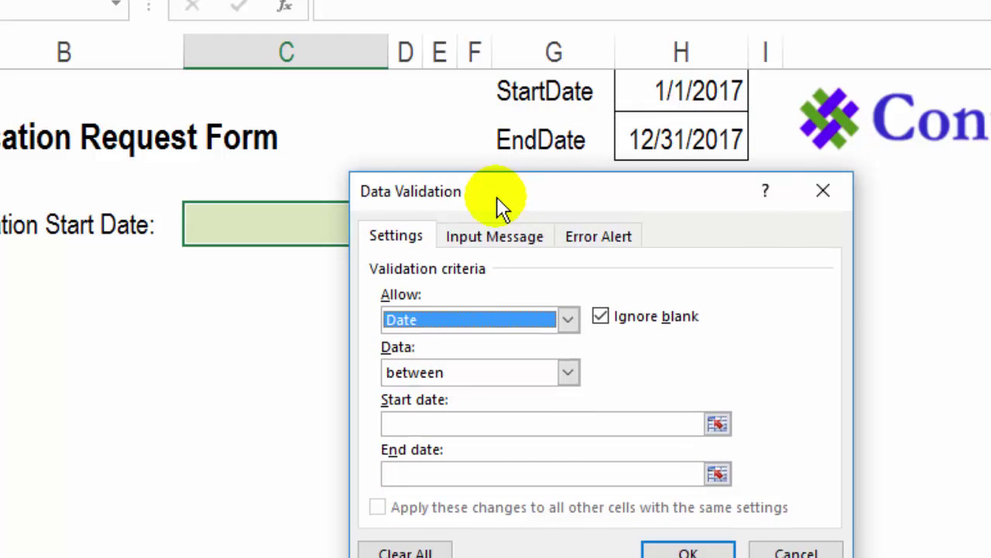
Set the start date bound to =StartDate and the end date bound to =EndDate
{"action": "left_click", "coordinate": [399, 421]}
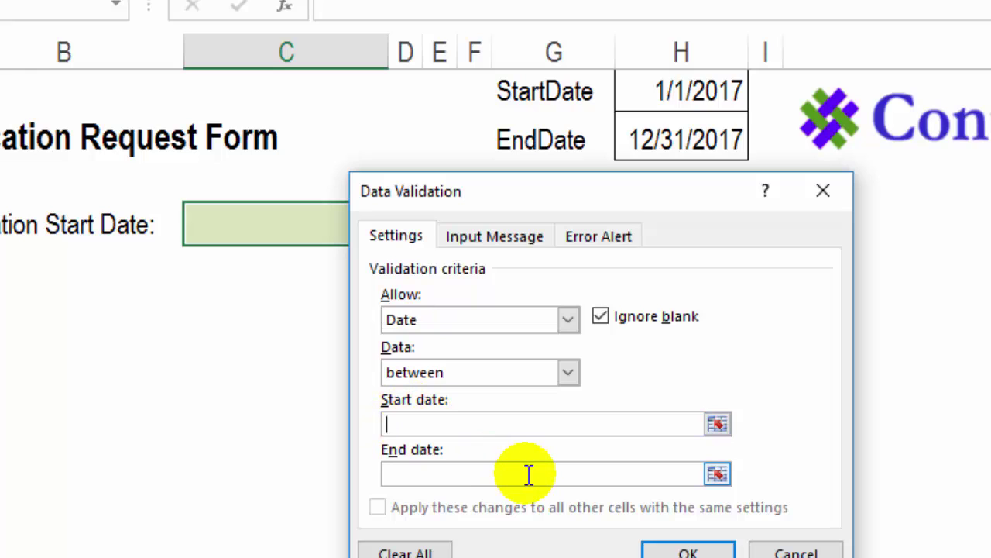
{"action": "key", "text": "F3"}
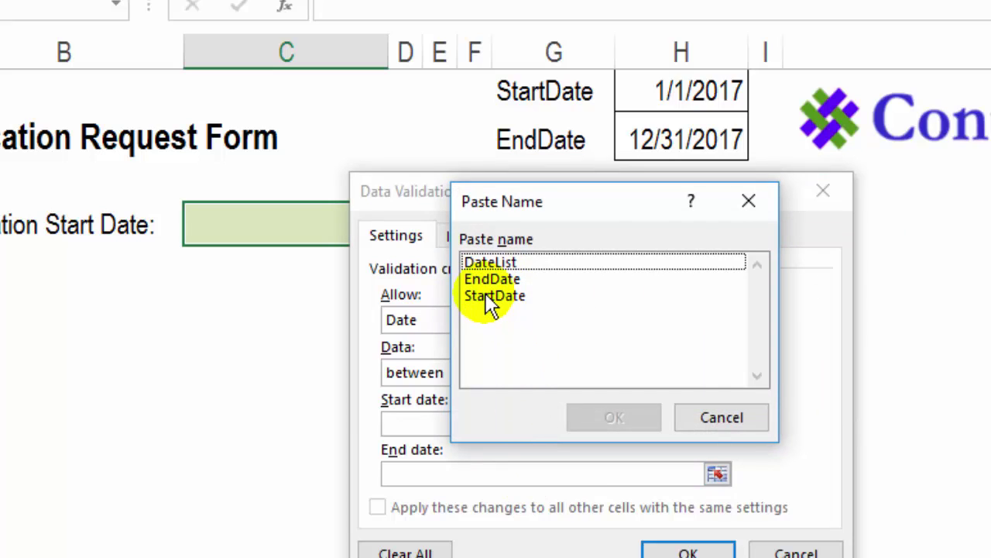
{"action": "double_click", "coordinate": [488, 297]}
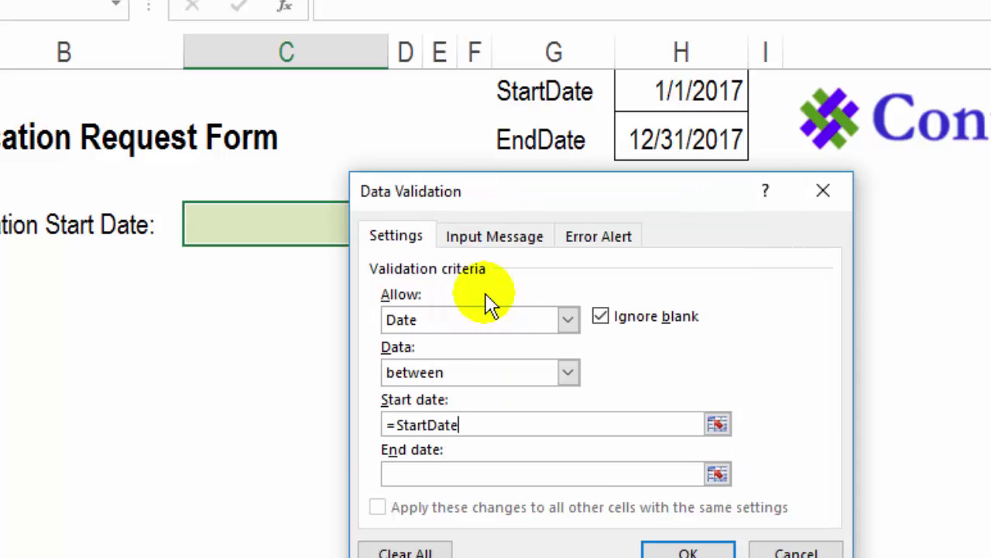
{"action": "left_click", "coordinate": [426, 472]}
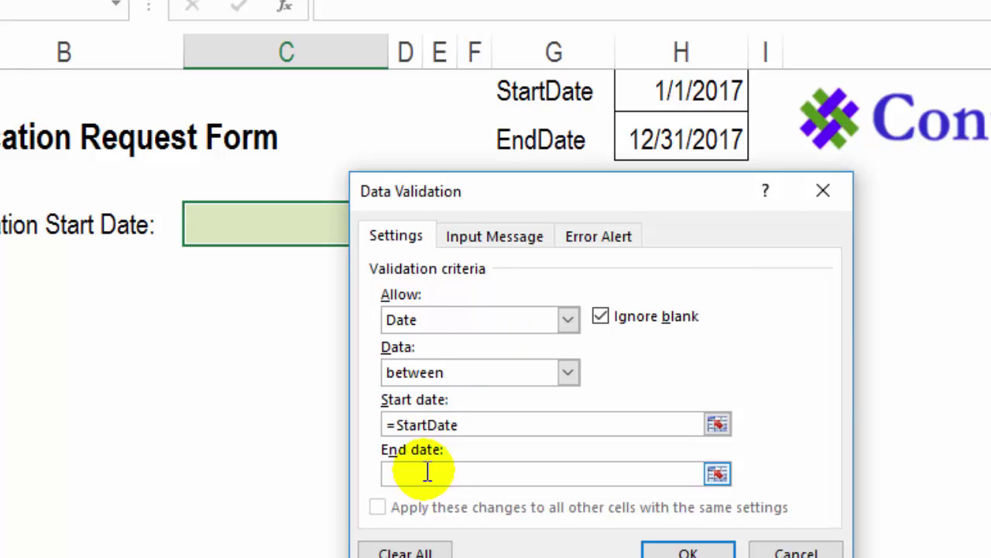
{"action": "key", "text": "F3"}
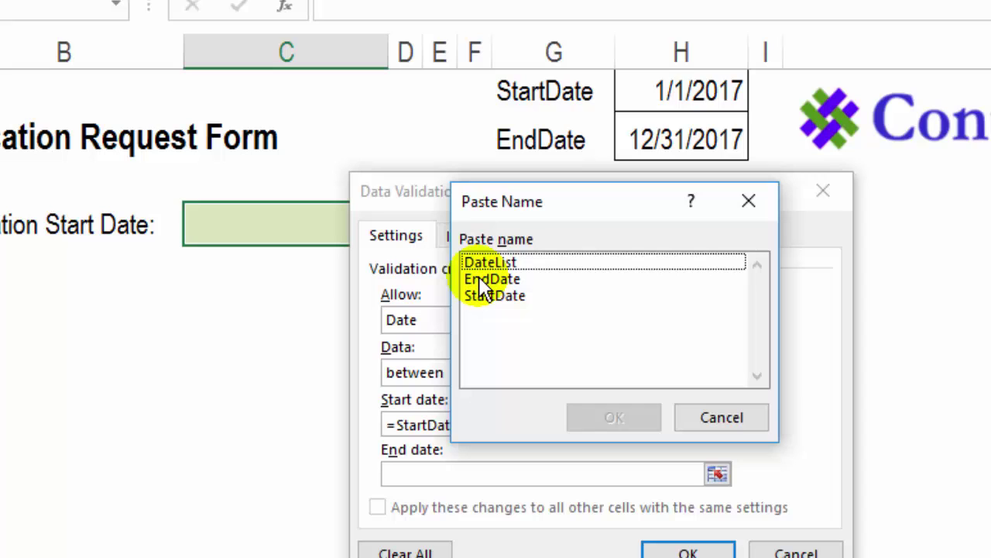
{"action": "double_click", "coordinate": [485, 279]}
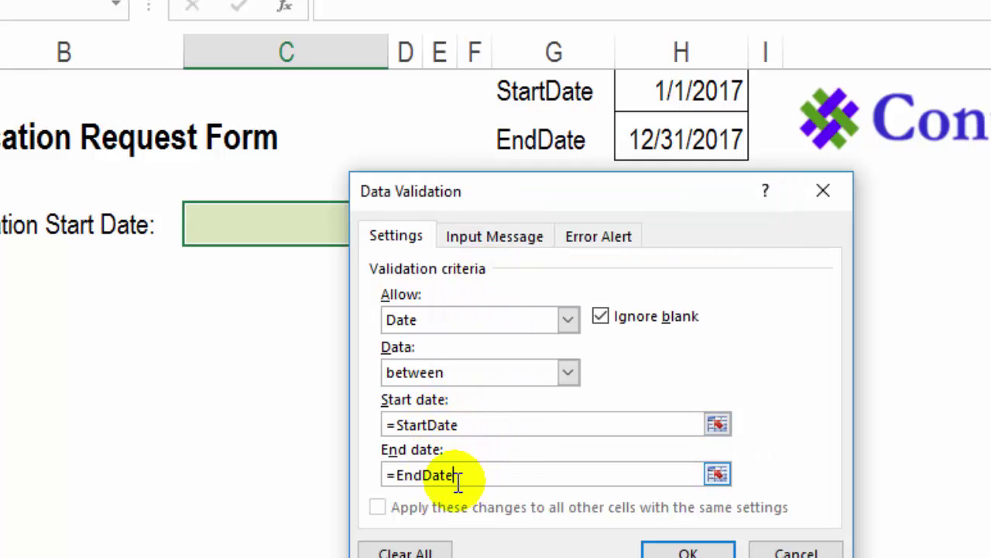
Apply the date rule and enter 3/4/17 as the vacation start date
{"action": "left_click", "coordinate": [655, 547]}
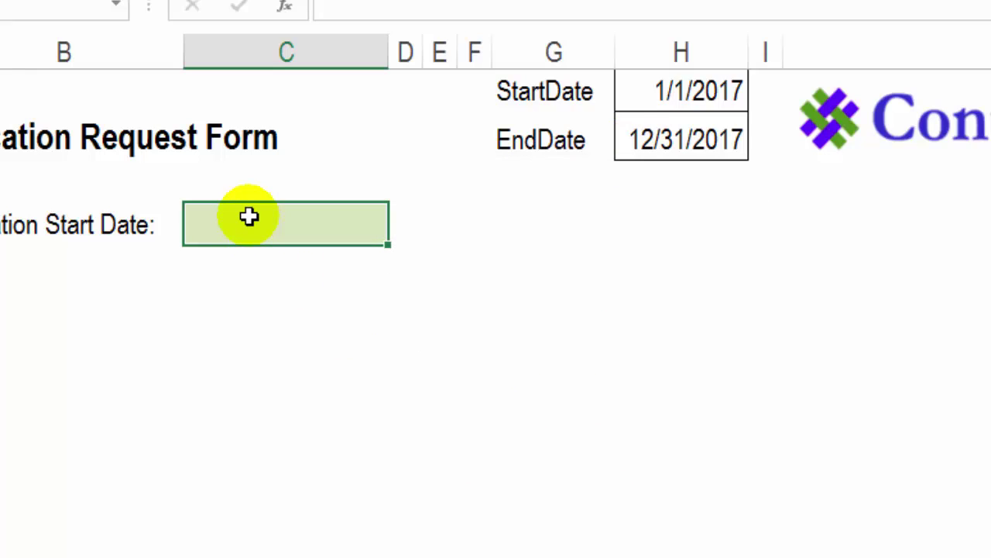
{"action": "type", "text": "3/4/17"}
{"action": "key", "text": "Return"}
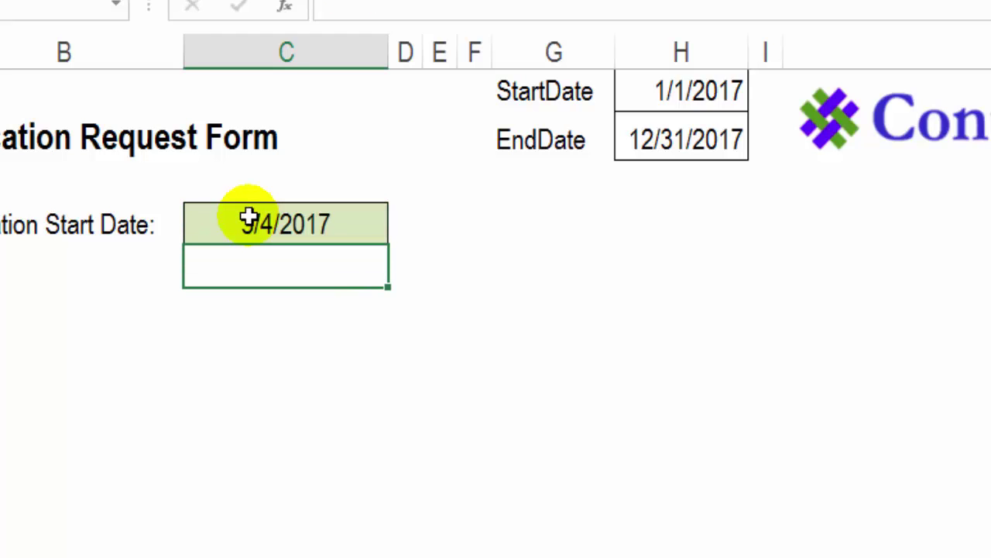
Test the rule by entering out-of-range 2/5/16 in the vacation start date cell
{"action": "left_click", "coordinate": [316, 224]}
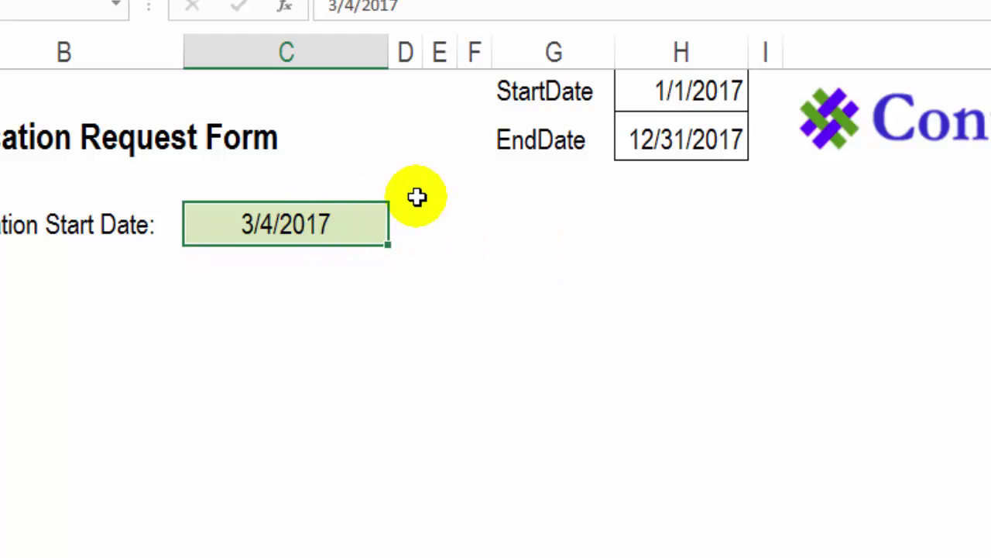
{"action": "type", "text": "2/5/16"}
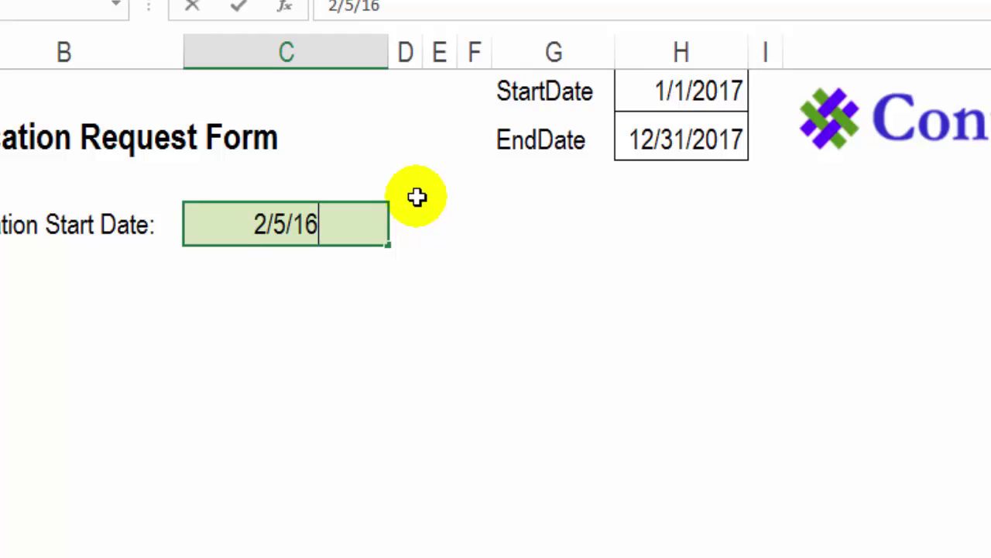
{"action": "key", "text": "Return"}
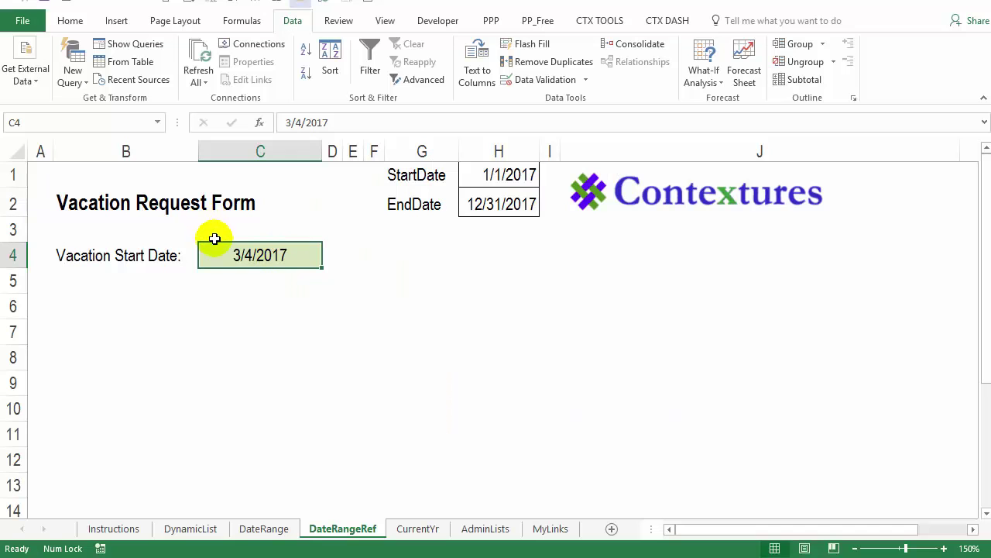
On the CurrentYr sheet, start a Custom data validation rule for cell C4
{"action": "left_click", "coordinate": [419, 528]}
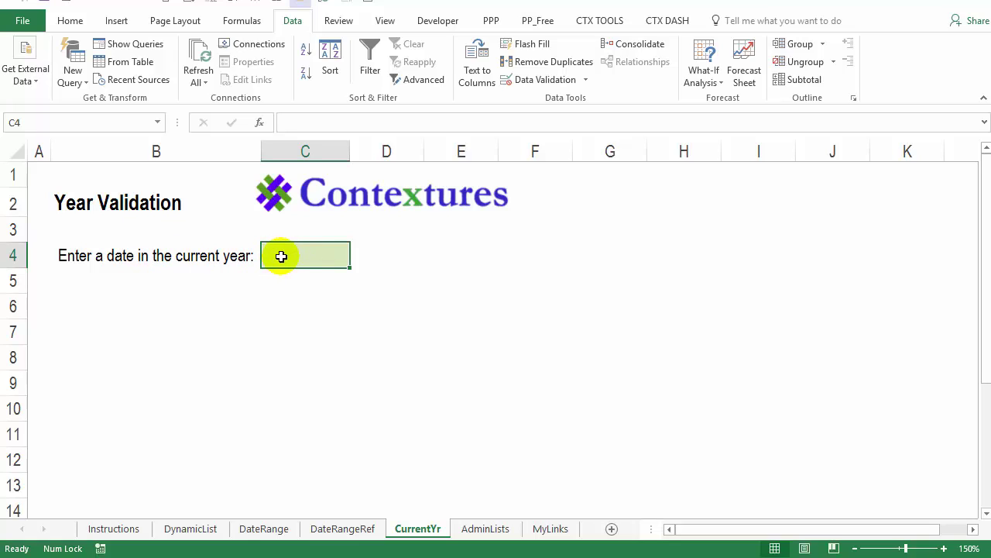
{"action": "left_click", "coordinate": [529, 78]}
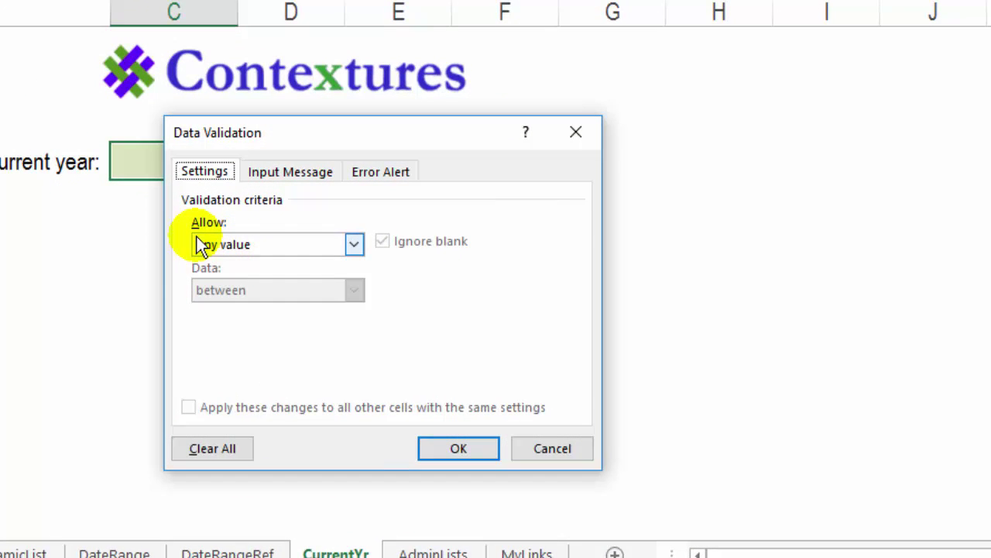
{"action": "left_click", "coordinate": [354, 245]}
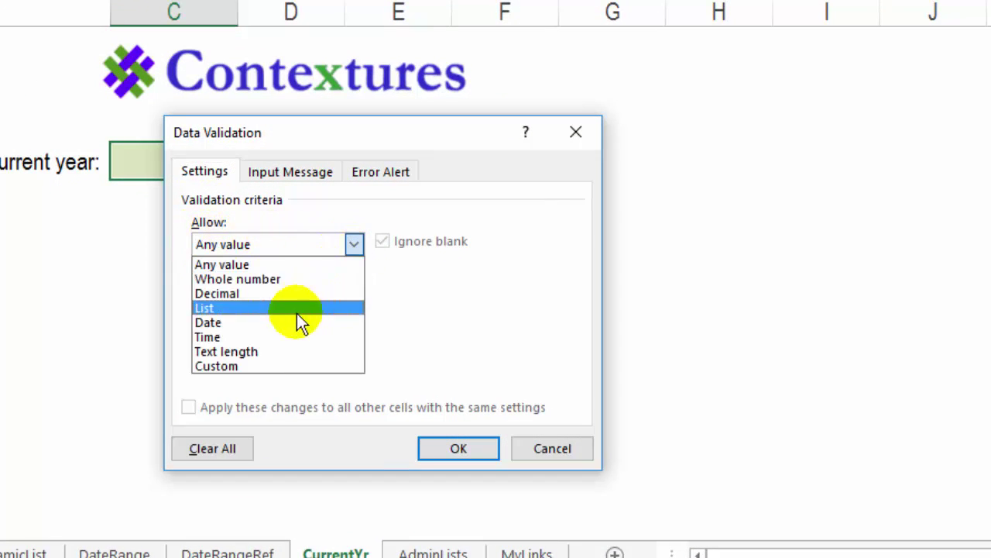
{"action": "left_click", "coordinate": [256, 365]}
{"action": "left_click", "coordinate": [216, 333]}
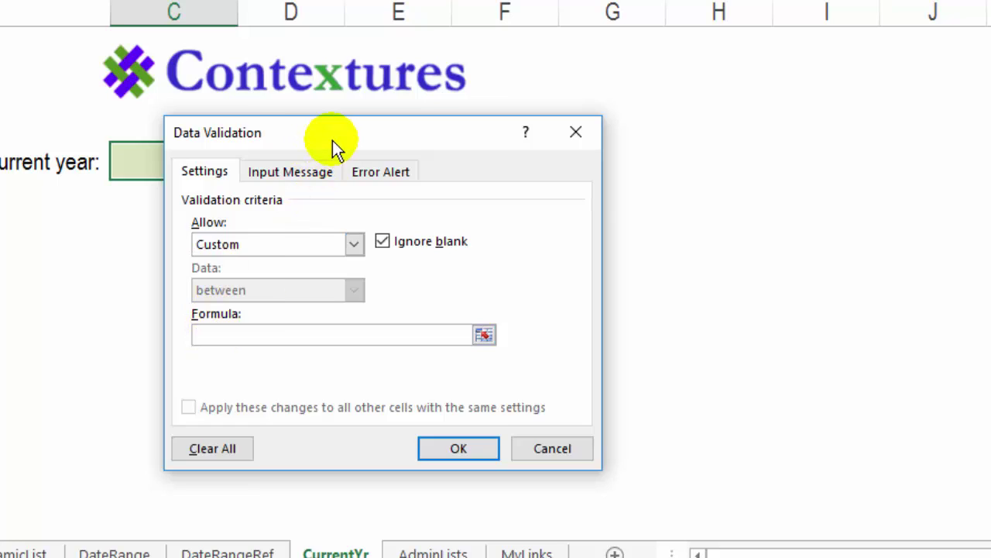
Apply the custom validation formula =year(c4)=year(today()) to C4
{"action": "left_click_drag", "start_coordinate": [333, 142], "coordinate": [426, 132]}
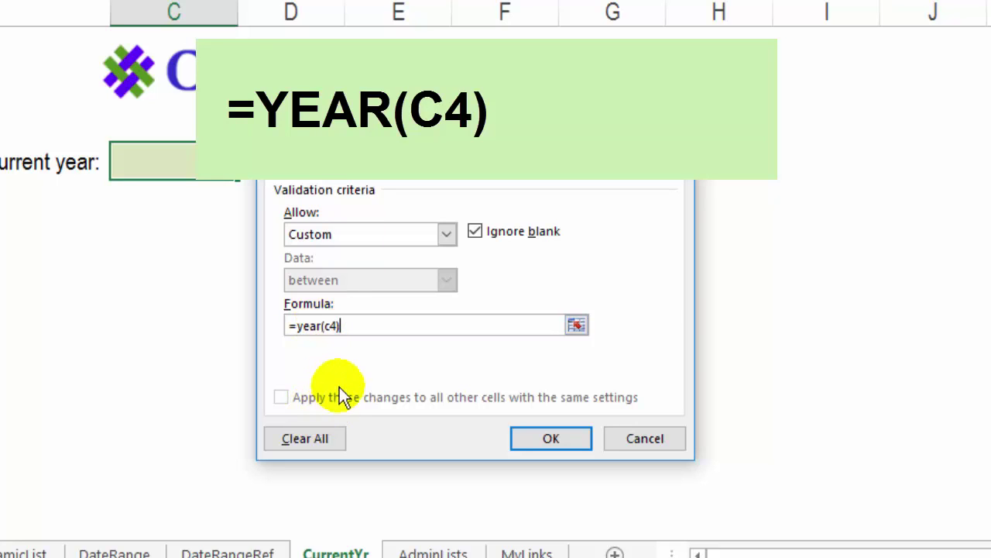
{"action": "type", "text": "="}
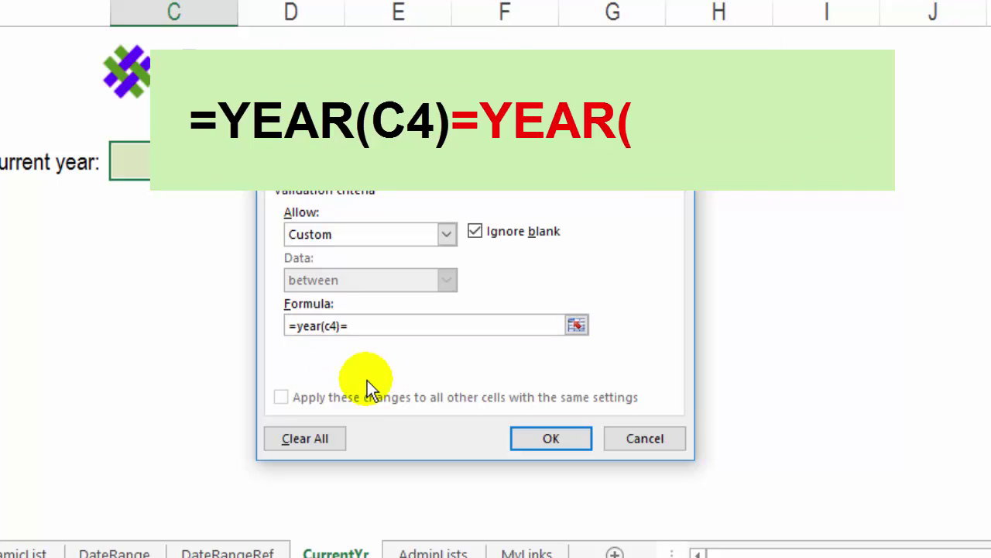
{"action": "type", "text": "year("}
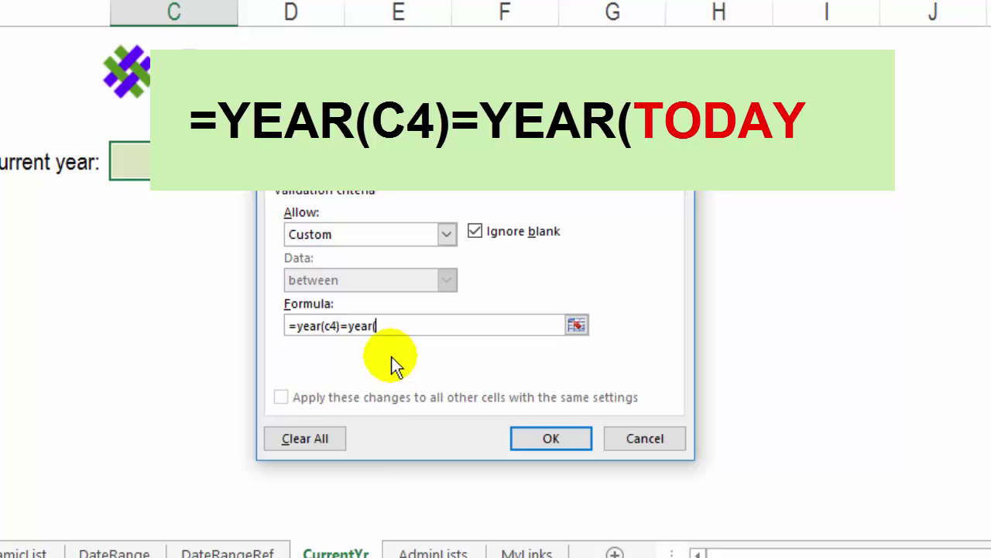
{"action": "type", "text": "today("}
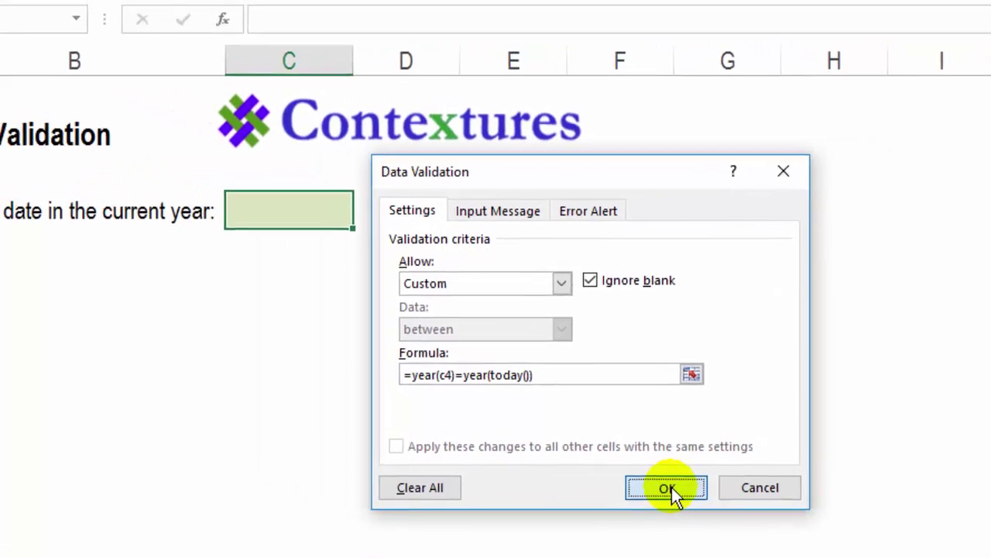
{"action": "left_click", "coordinate": [553, 440]}
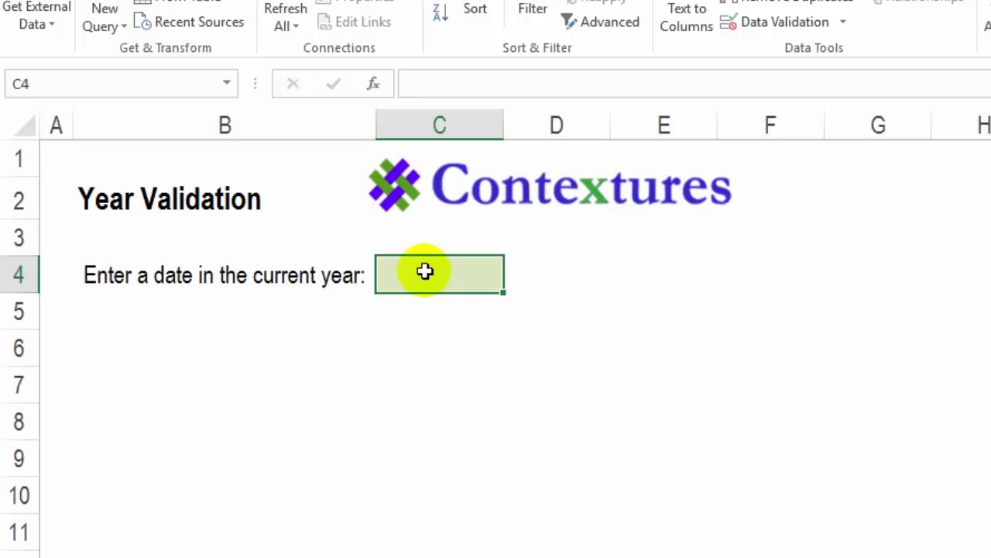
Confirm C4 rejects 1/1/15 and accepts today's date, 12-Jul-16
{"action": "type", "text": "1/1/15"}
{"action": "key", "text": "Return"}
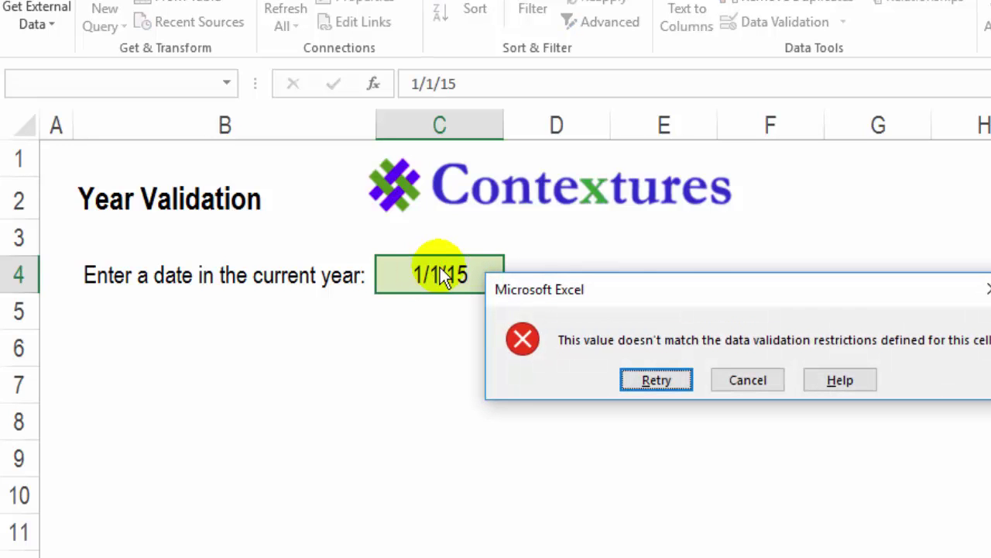
{"action": "left_click", "coordinate": [748, 379]}
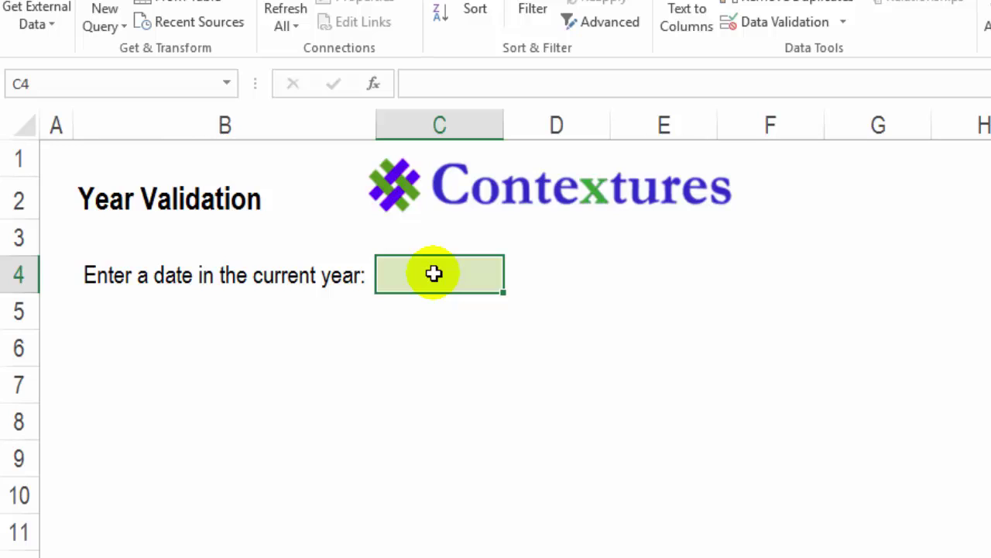
{"action": "key", "text": "ctrl+semicolon"}
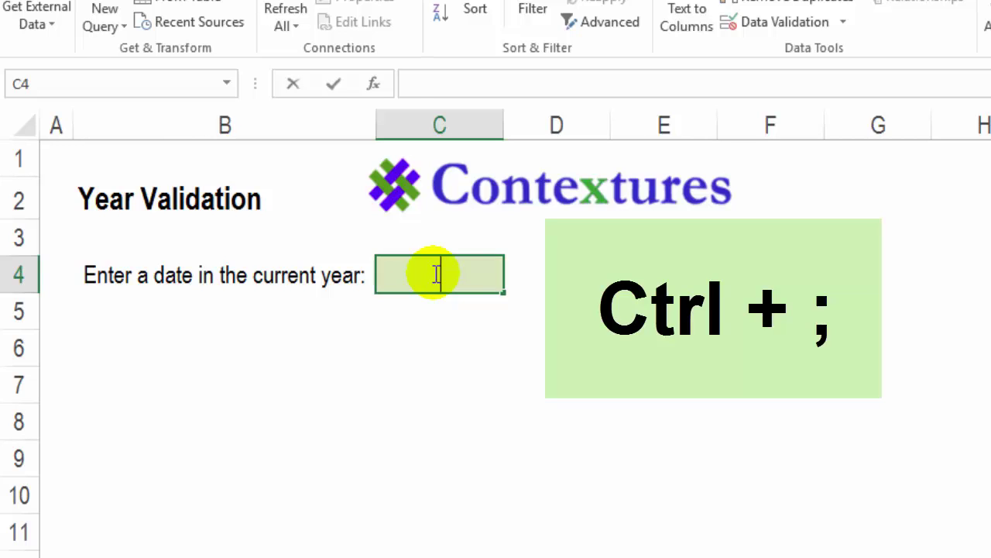
{"action": "key", "text": "Return"}
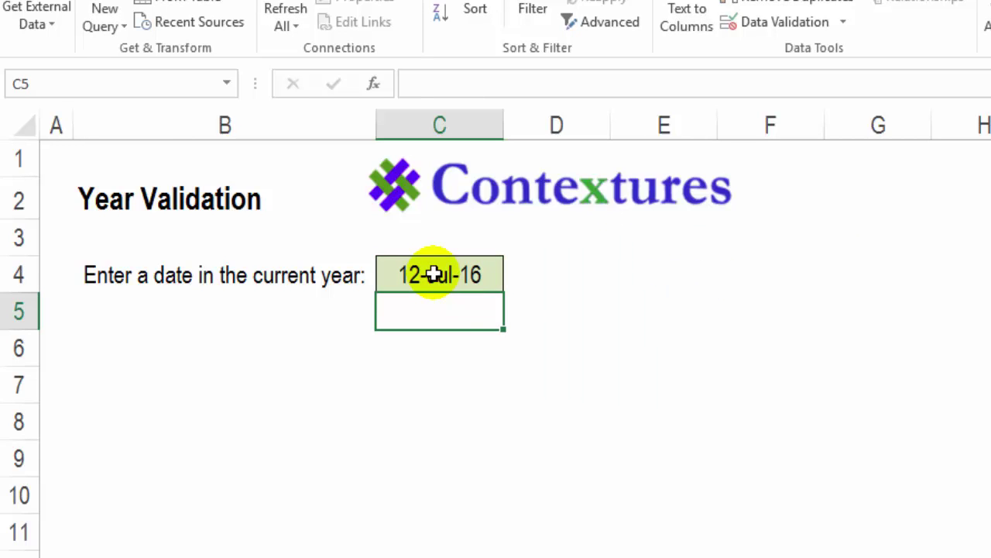